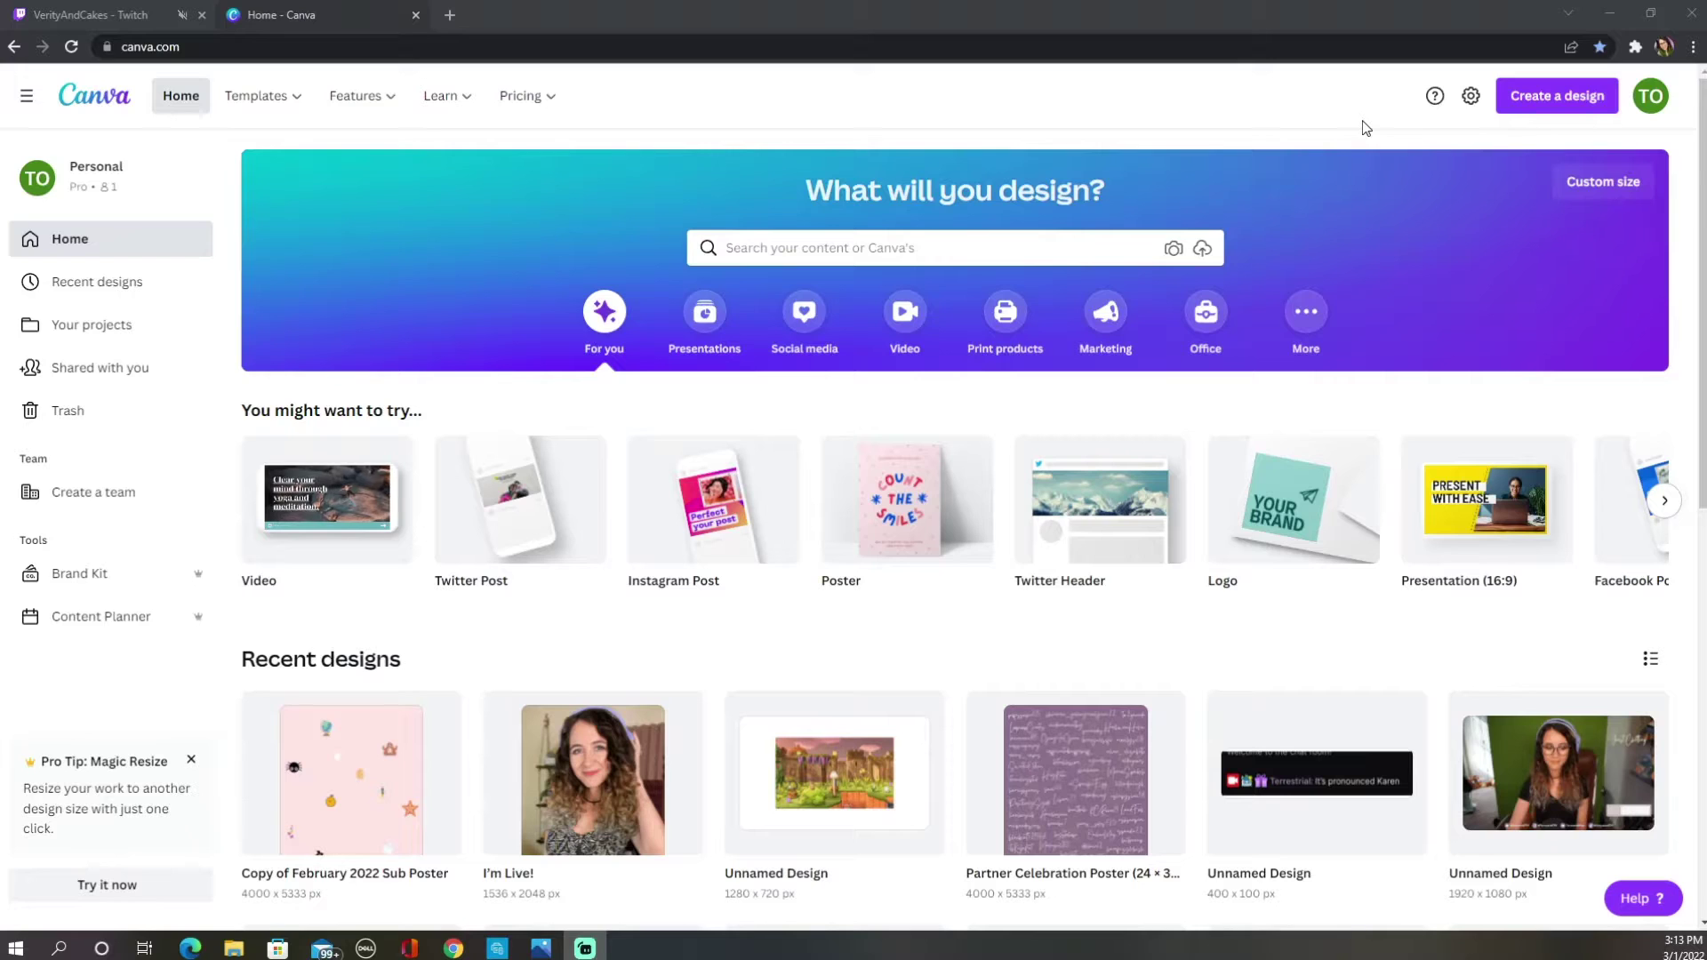
Create a new custom-size design using the recent 1280 × 720 px preset.
{"action": "left_click", "coordinate": [1544, 104]}
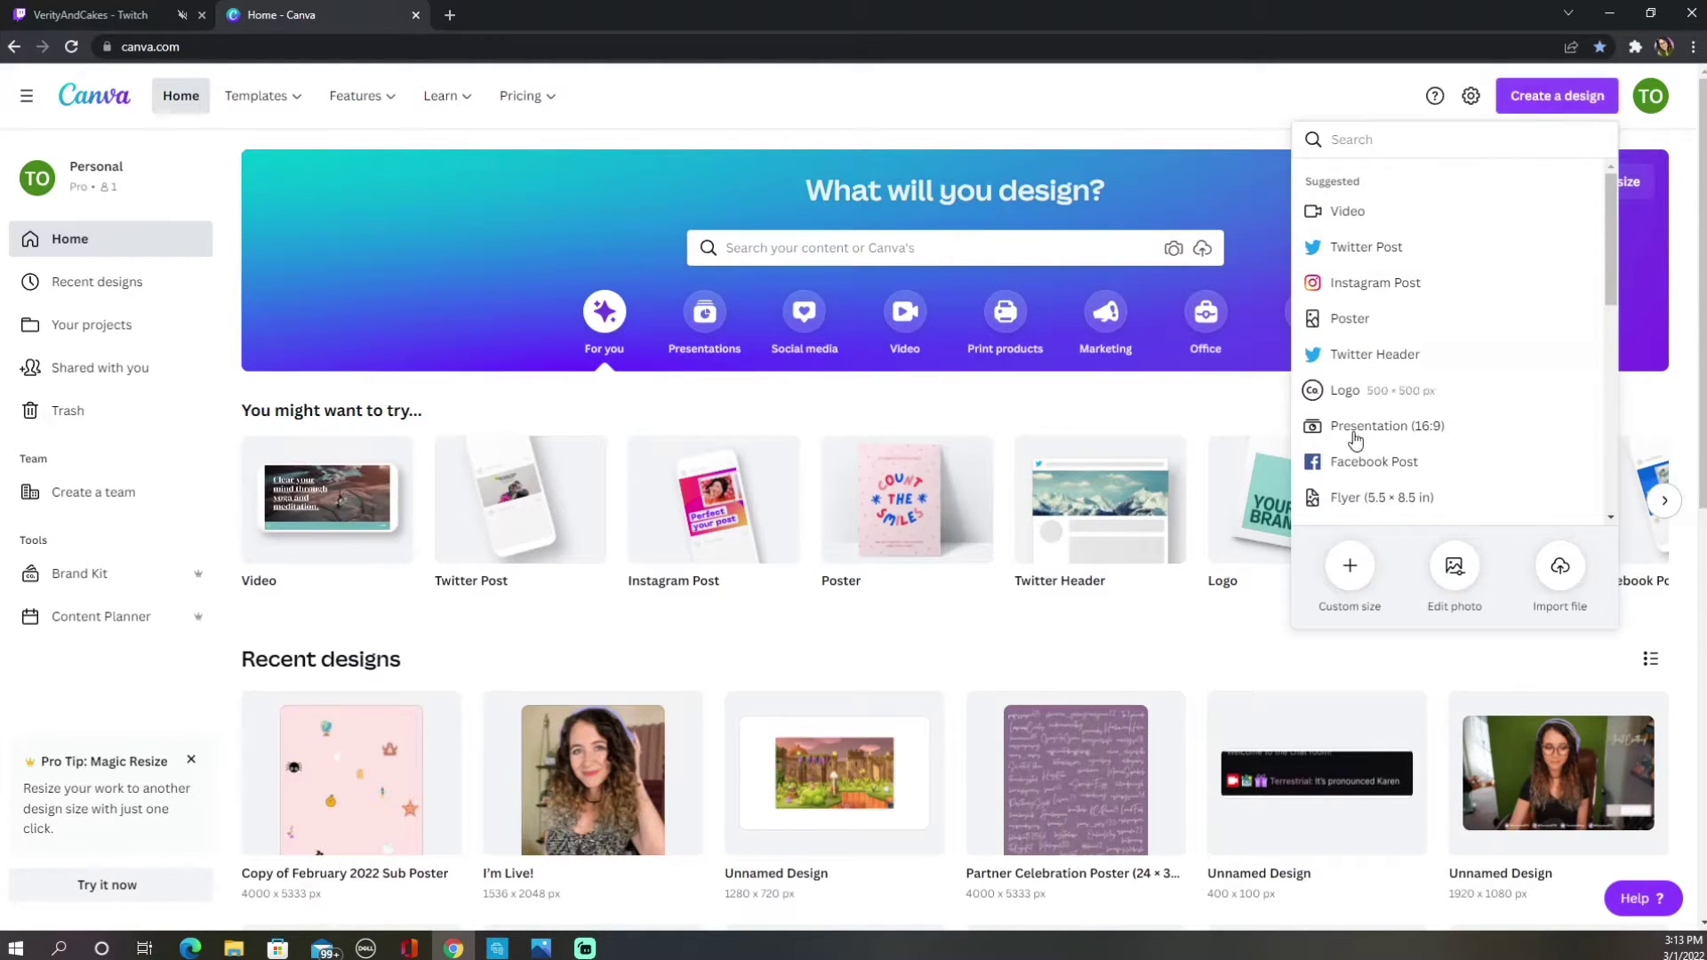
{"action": "left_click", "coordinate": [1351, 567]}
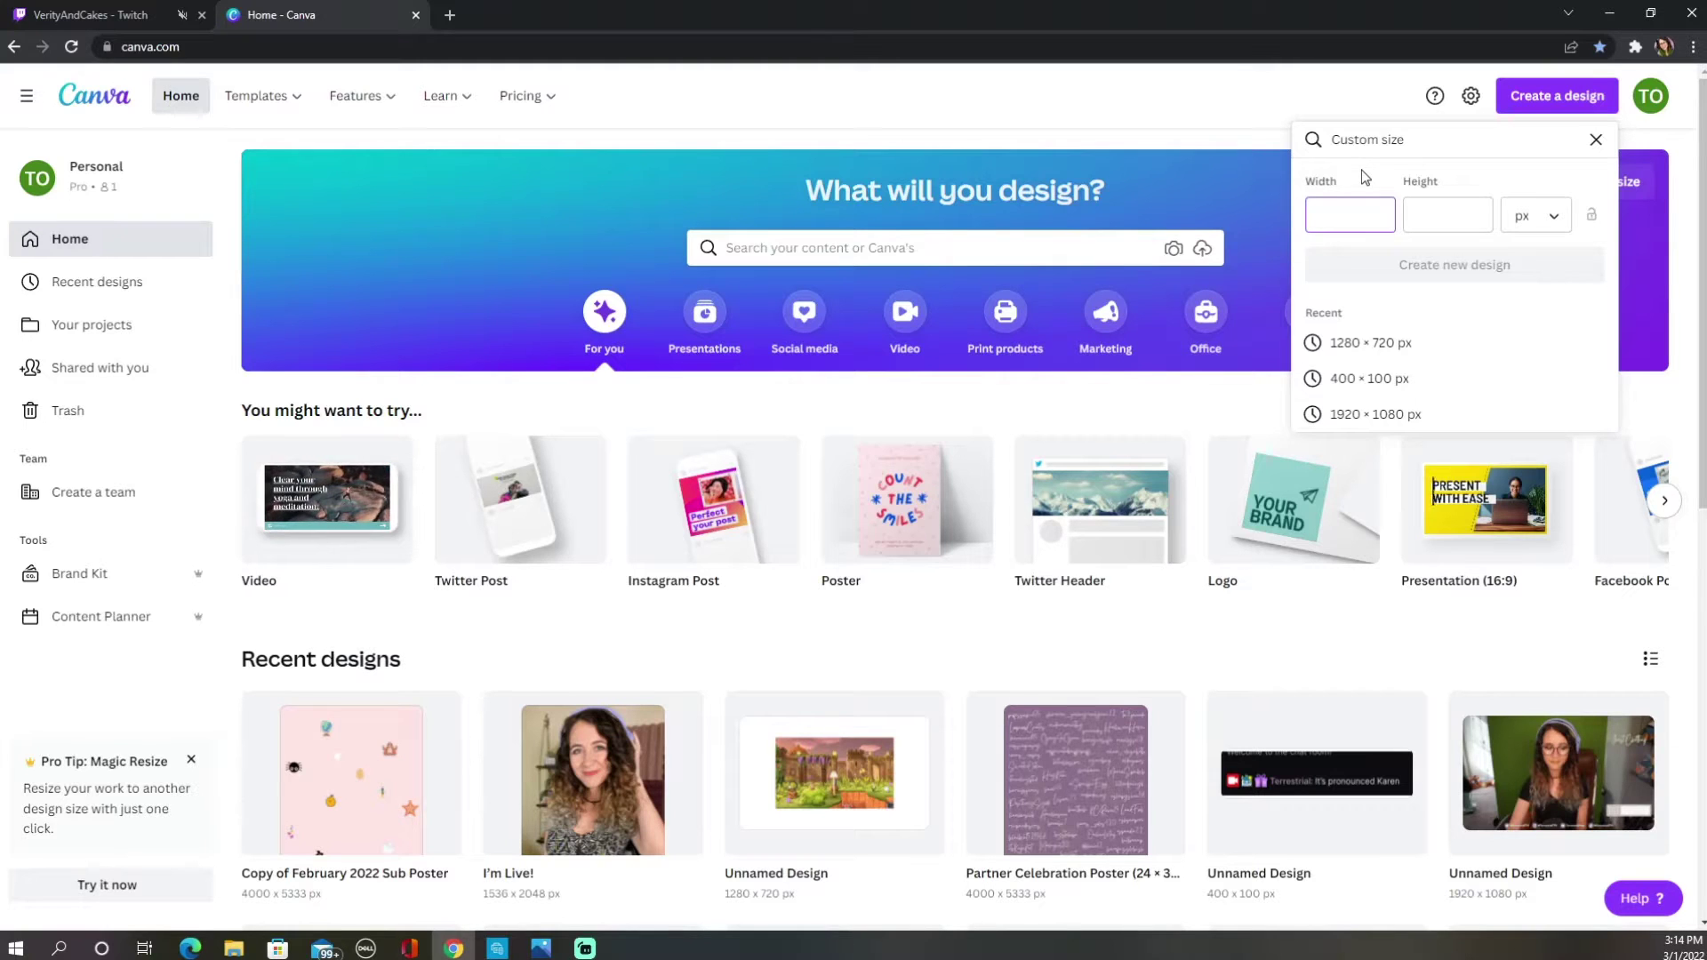
{"action": "left_click", "coordinate": [1370, 342]}
{"action": "left_click", "coordinate": [1433, 262]}
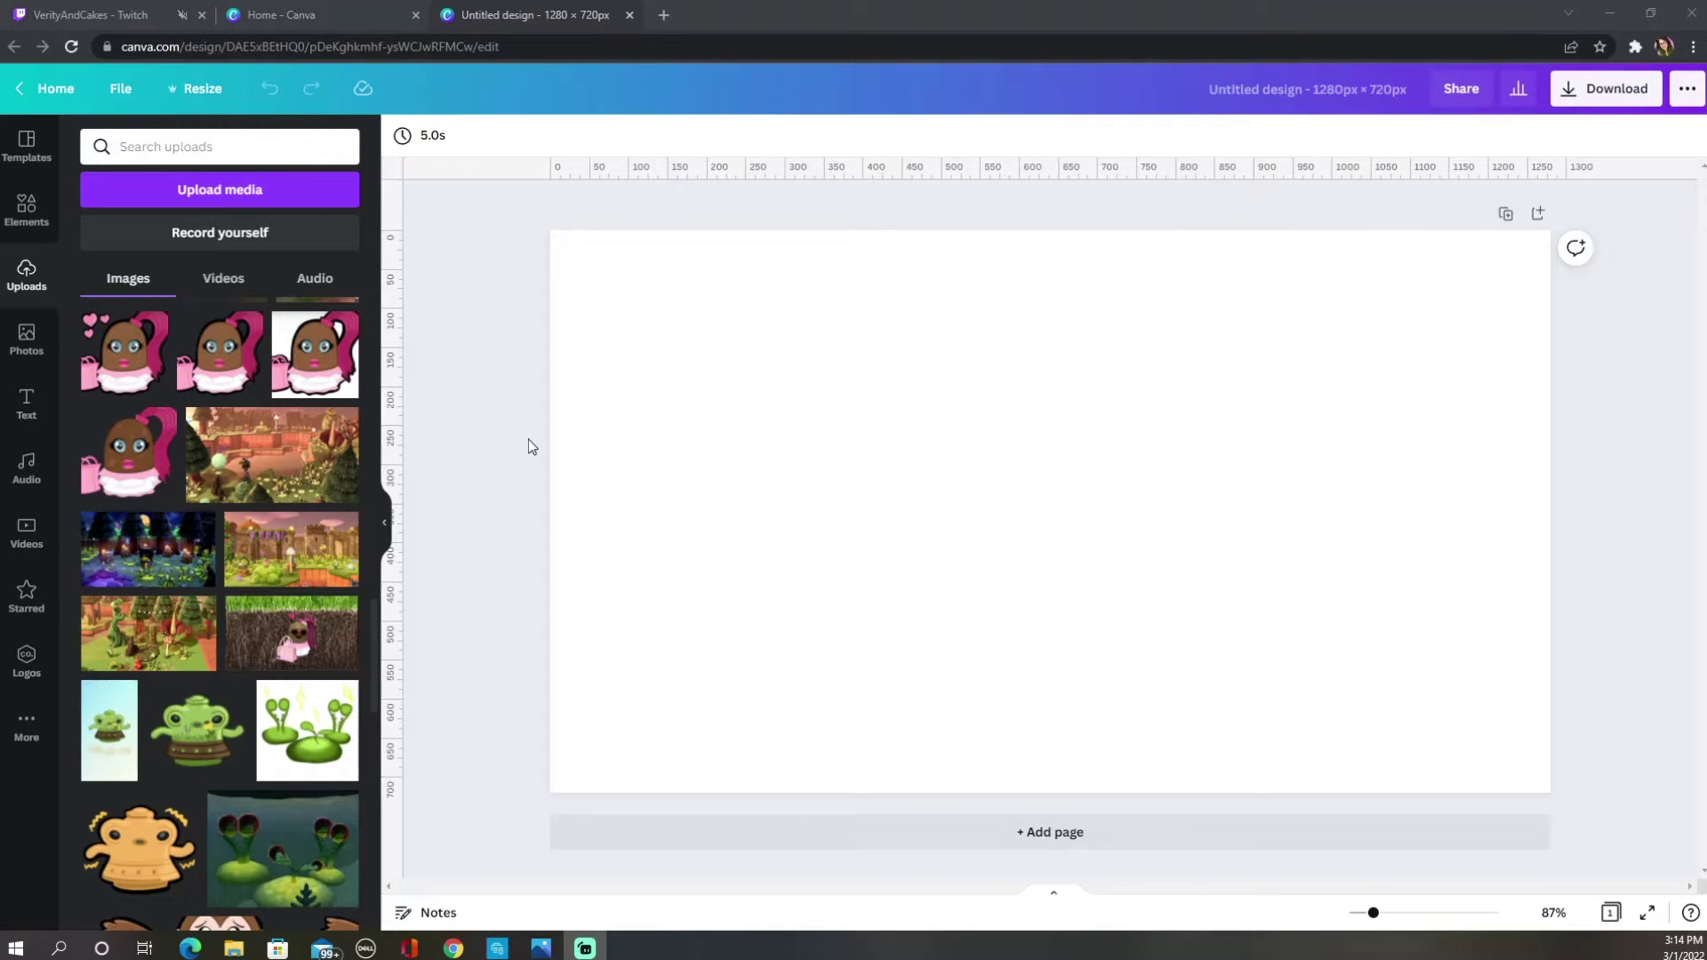
Paste the castle garden screenshot onto the page and select it.
{"action": "key", "text": "ctrl+v"}
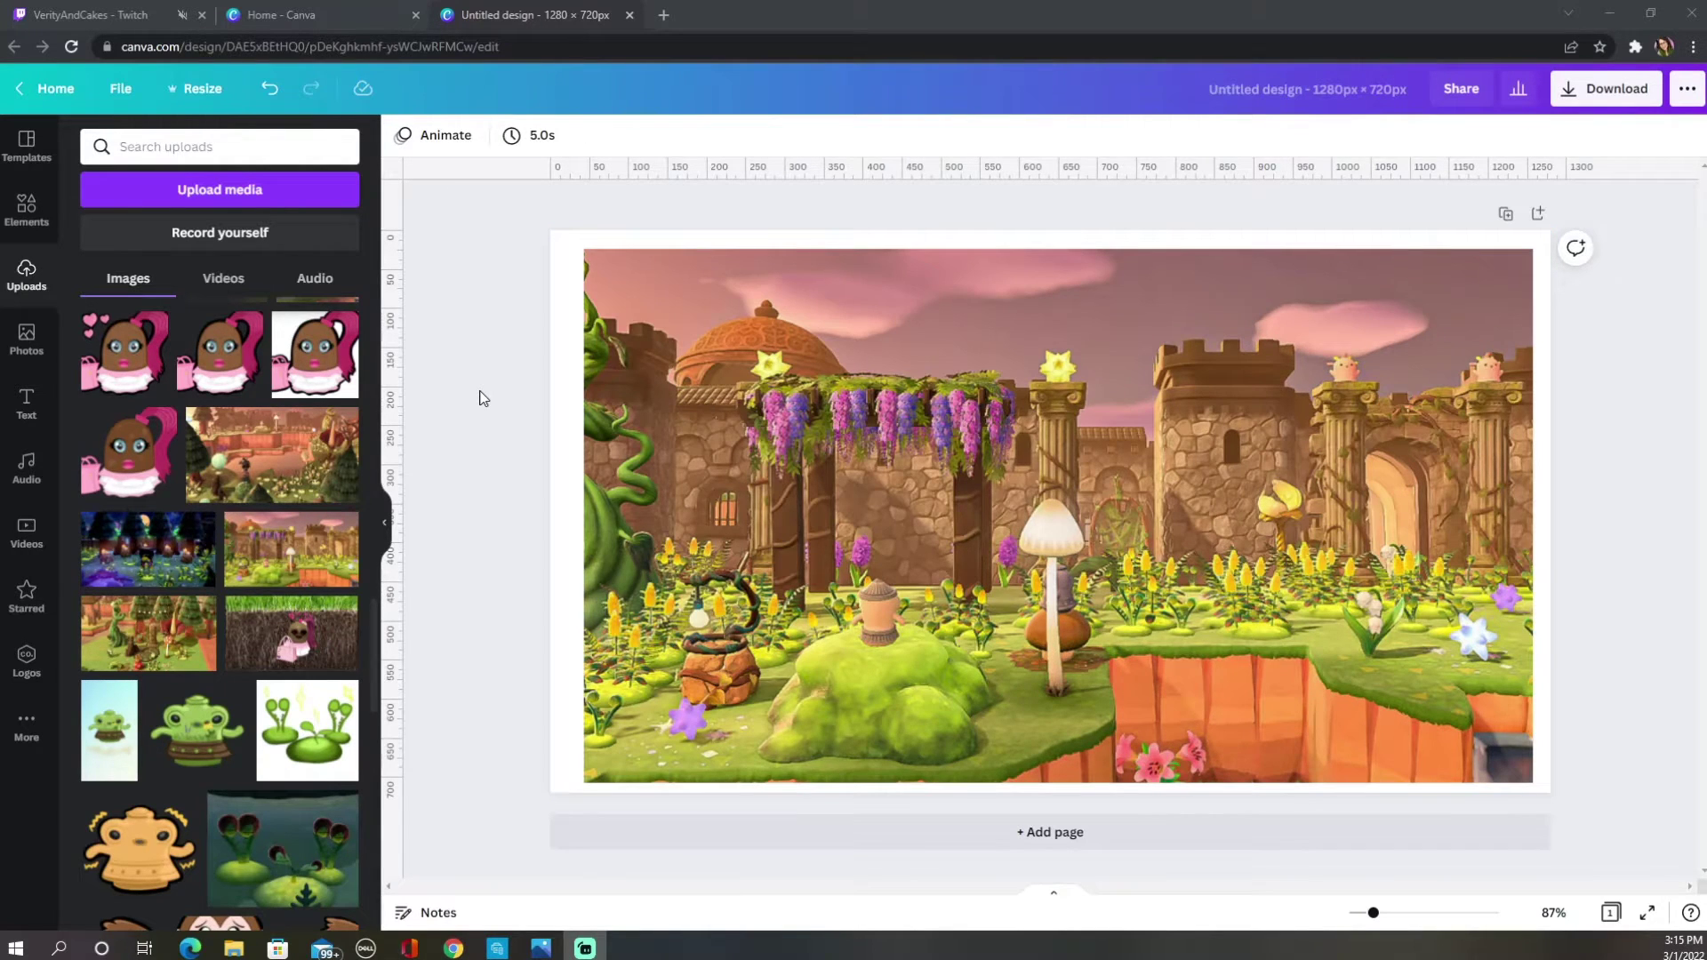
{"action": "left_click", "coordinate": [717, 295]}
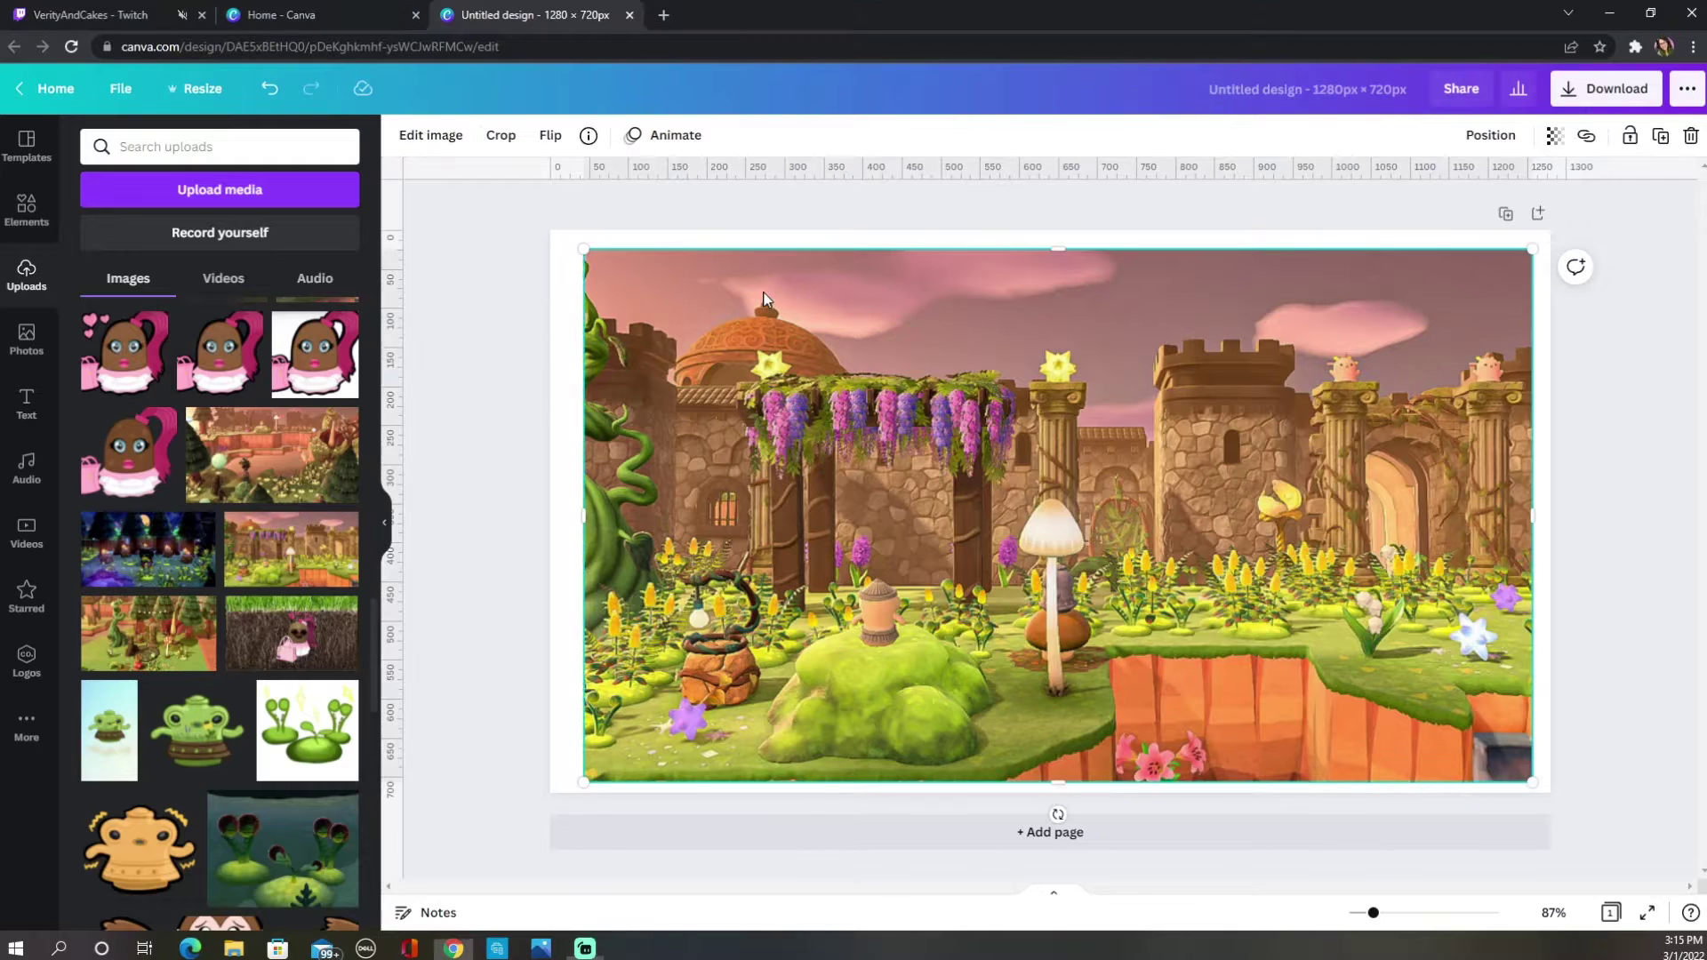
Run BG Remover on the castle garden image and pick the Erase brush.
{"action": "left_click", "coordinate": [428, 142]}
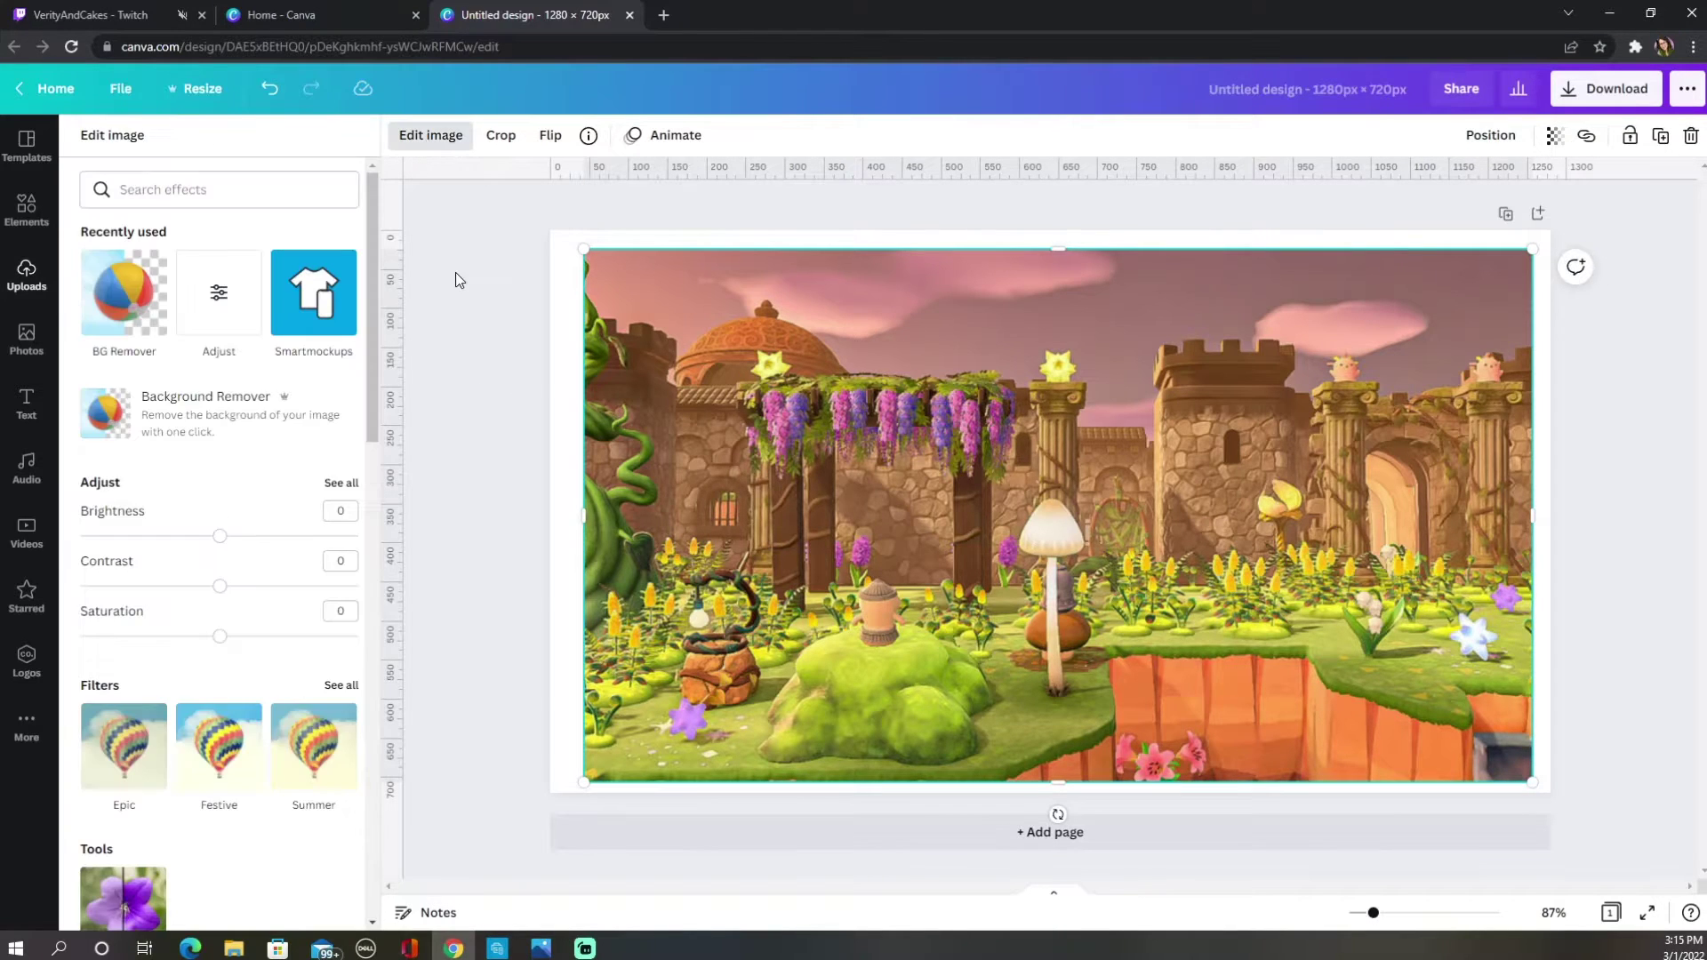
{"action": "left_click", "coordinate": [113, 295]}
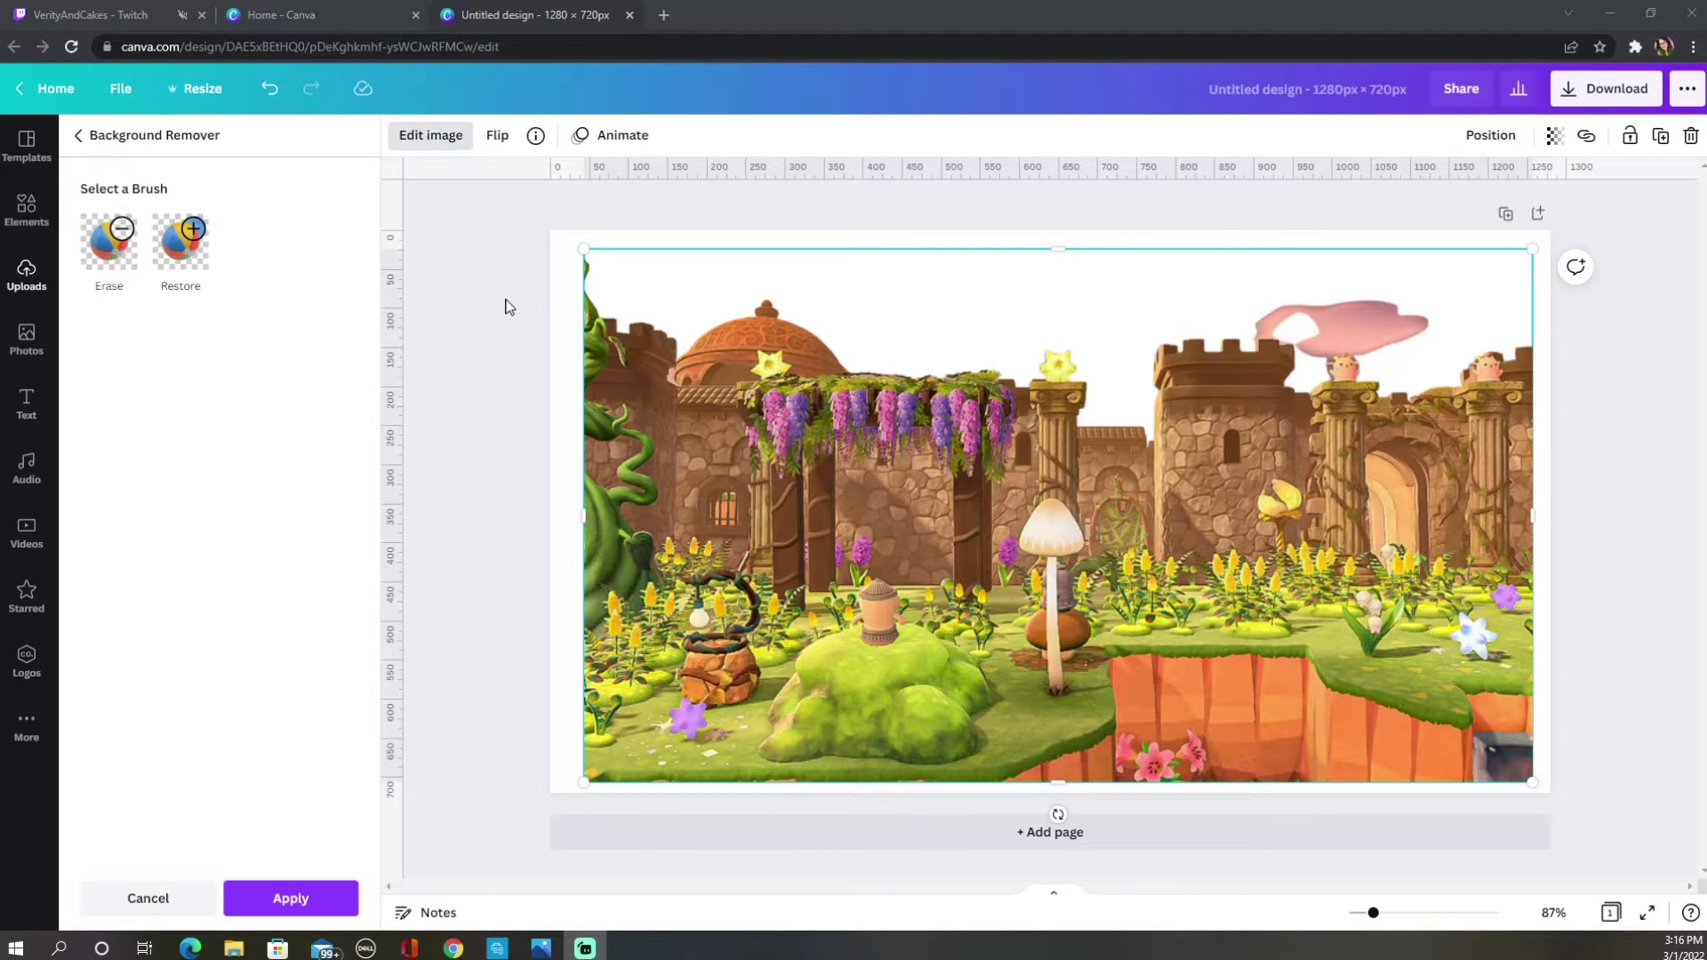
{"action": "left_click", "coordinate": [116, 249]}
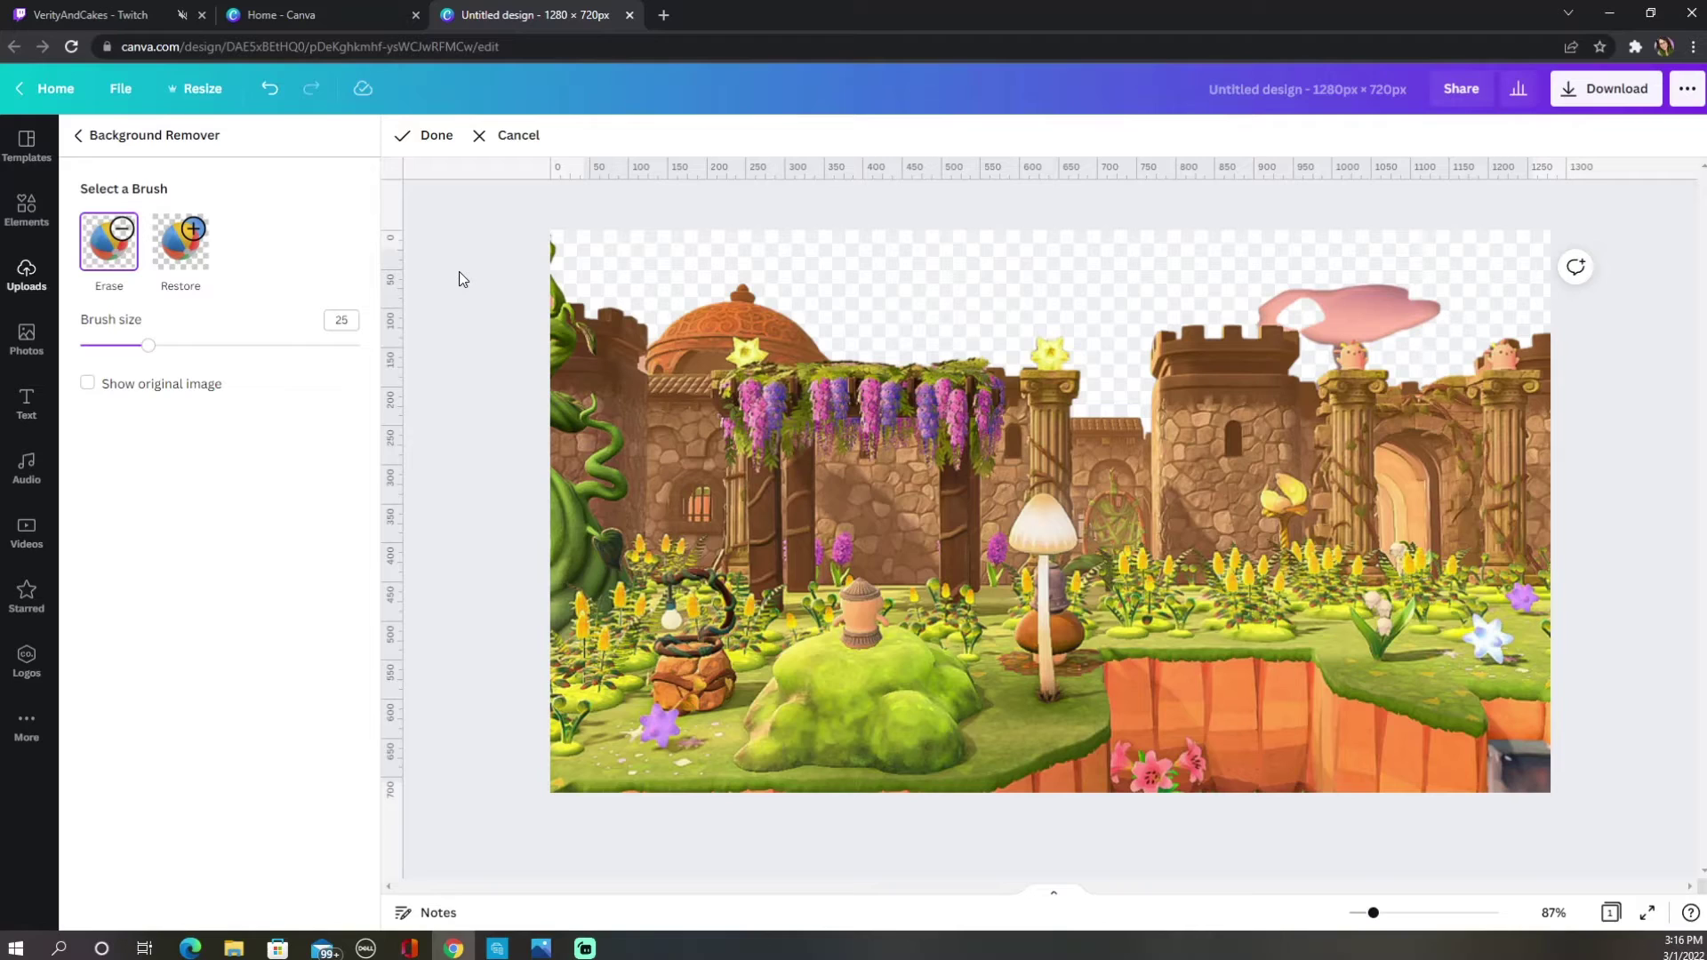
Set the brush size to 14 and erase the pink cloud and sky traces near the dome.
{"action": "left_click", "coordinate": [122, 345]}
{"action": "mouse_move", "coordinate": [122, 345]}
{"action": "left_mouse_down"}
{"action": "mouse_move", "coordinate": [255, 345]}
{"action": "mouse_move", "coordinate": [143, 345]}
{"action": "left_mouse_up"}
{"action": "left_click_drag", "start_coordinate": [142, 345], "coordinate": [120, 347]}
{"action": "mouse_move", "coordinate": [1459, 309]}
{"action": "left_mouse_down"}
{"action": "mouse_move", "coordinate": [1270, 299]}
{"action": "mouse_move", "coordinate": [1427, 291]}
{"action": "mouse_move", "coordinate": [1410, 330]}
{"action": "mouse_move", "coordinate": [1360, 316]}
{"action": "mouse_move", "coordinate": [1322, 333]}
{"action": "mouse_move", "coordinate": [1272, 306]}
{"action": "left_mouse_up"}
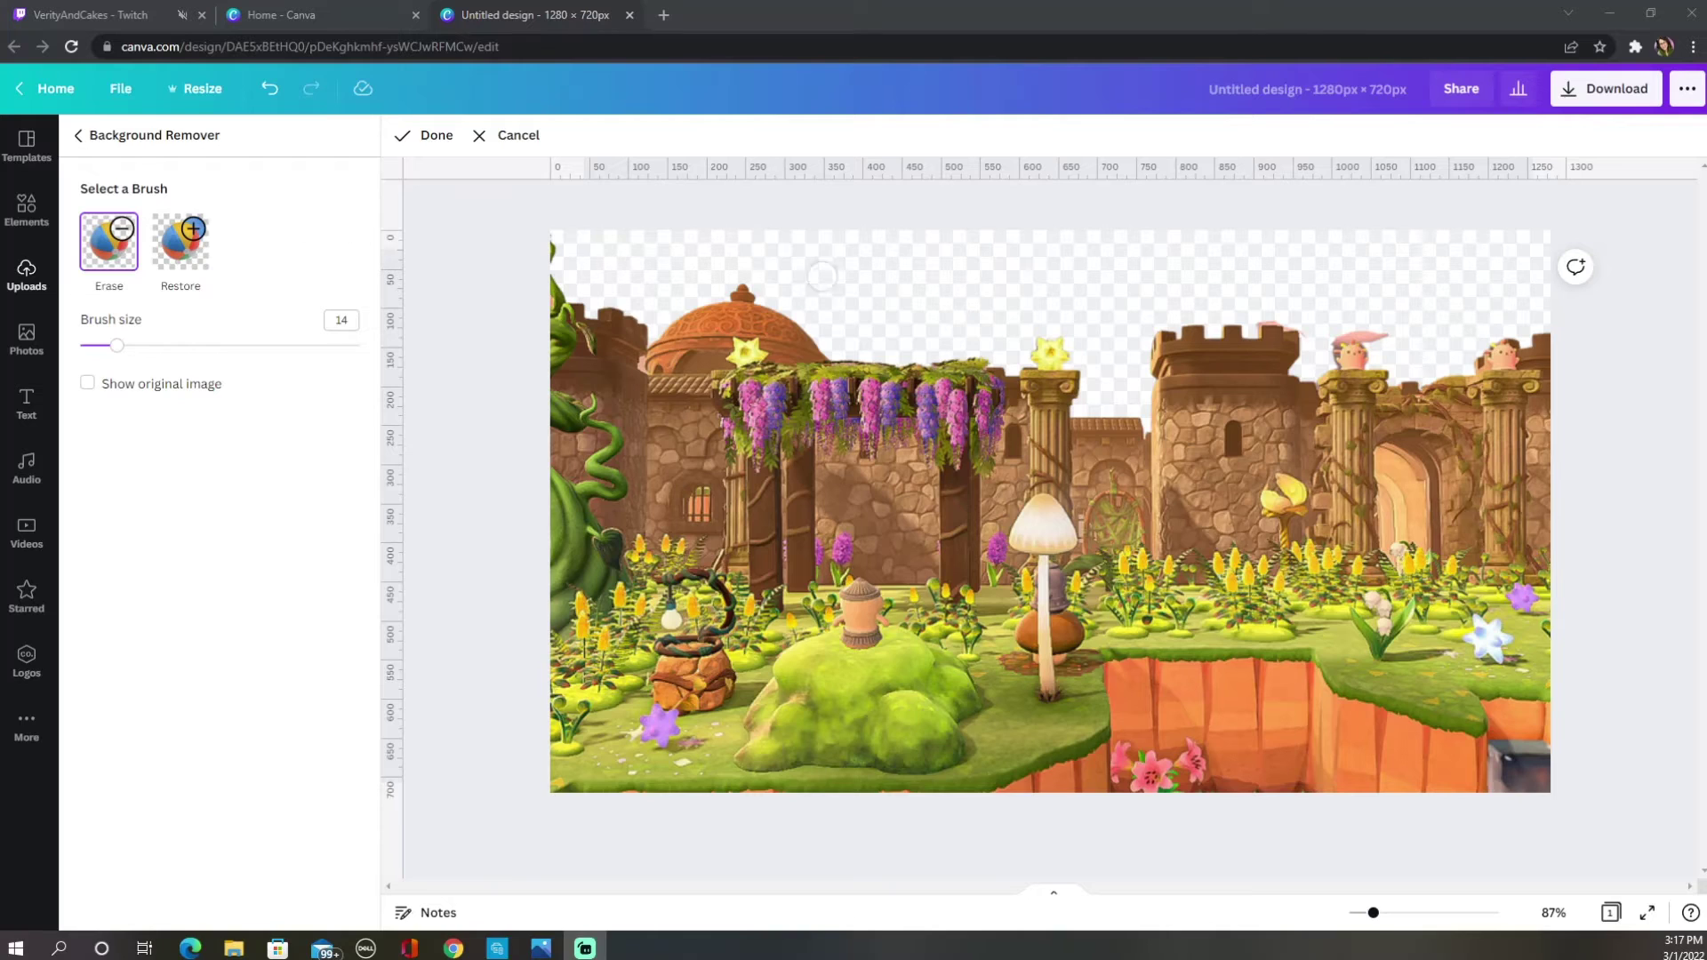
{"action": "left_click_drag", "start_coordinate": [804, 296], "coordinate": [696, 331]}
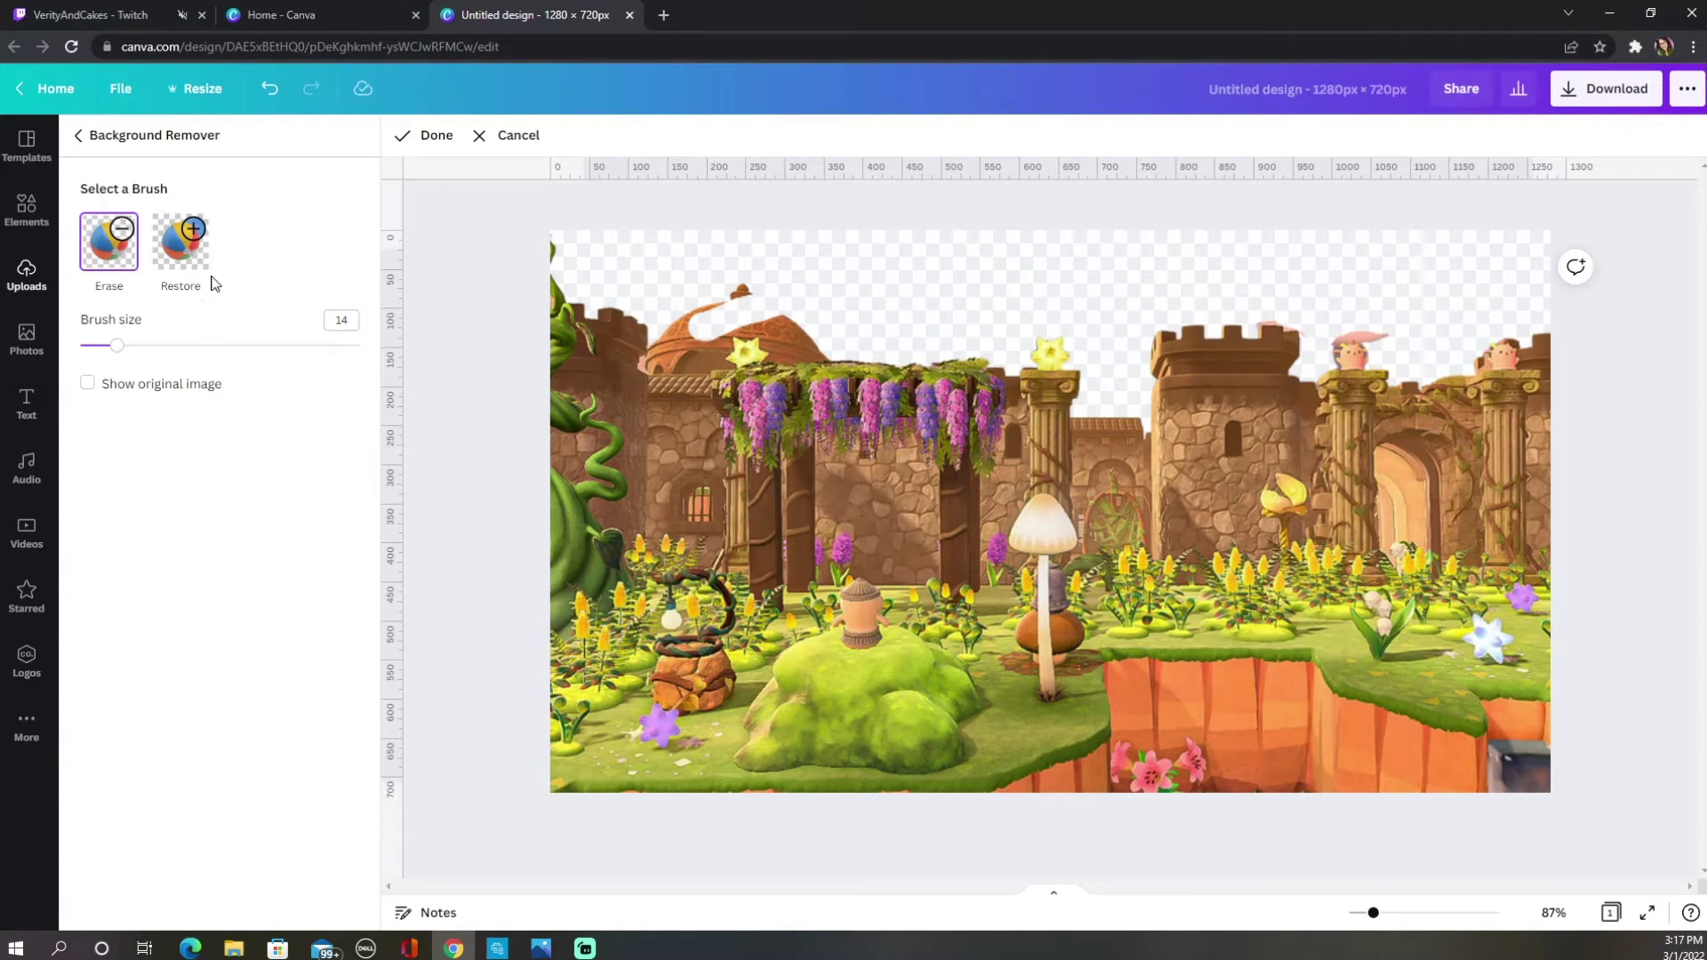
Restore the erased top of the dome and finish the brush edits.
{"action": "left_click", "coordinate": [193, 236]}
{"action": "mouse_move", "coordinate": [758, 309]}
{"action": "left_mouse_down"}
{"action": "mouse_move", "coordinate": [689, 331]}
{"action": "mouse_move", "coordinate": [767, 318]}
{"action": "left_mouse_up"}
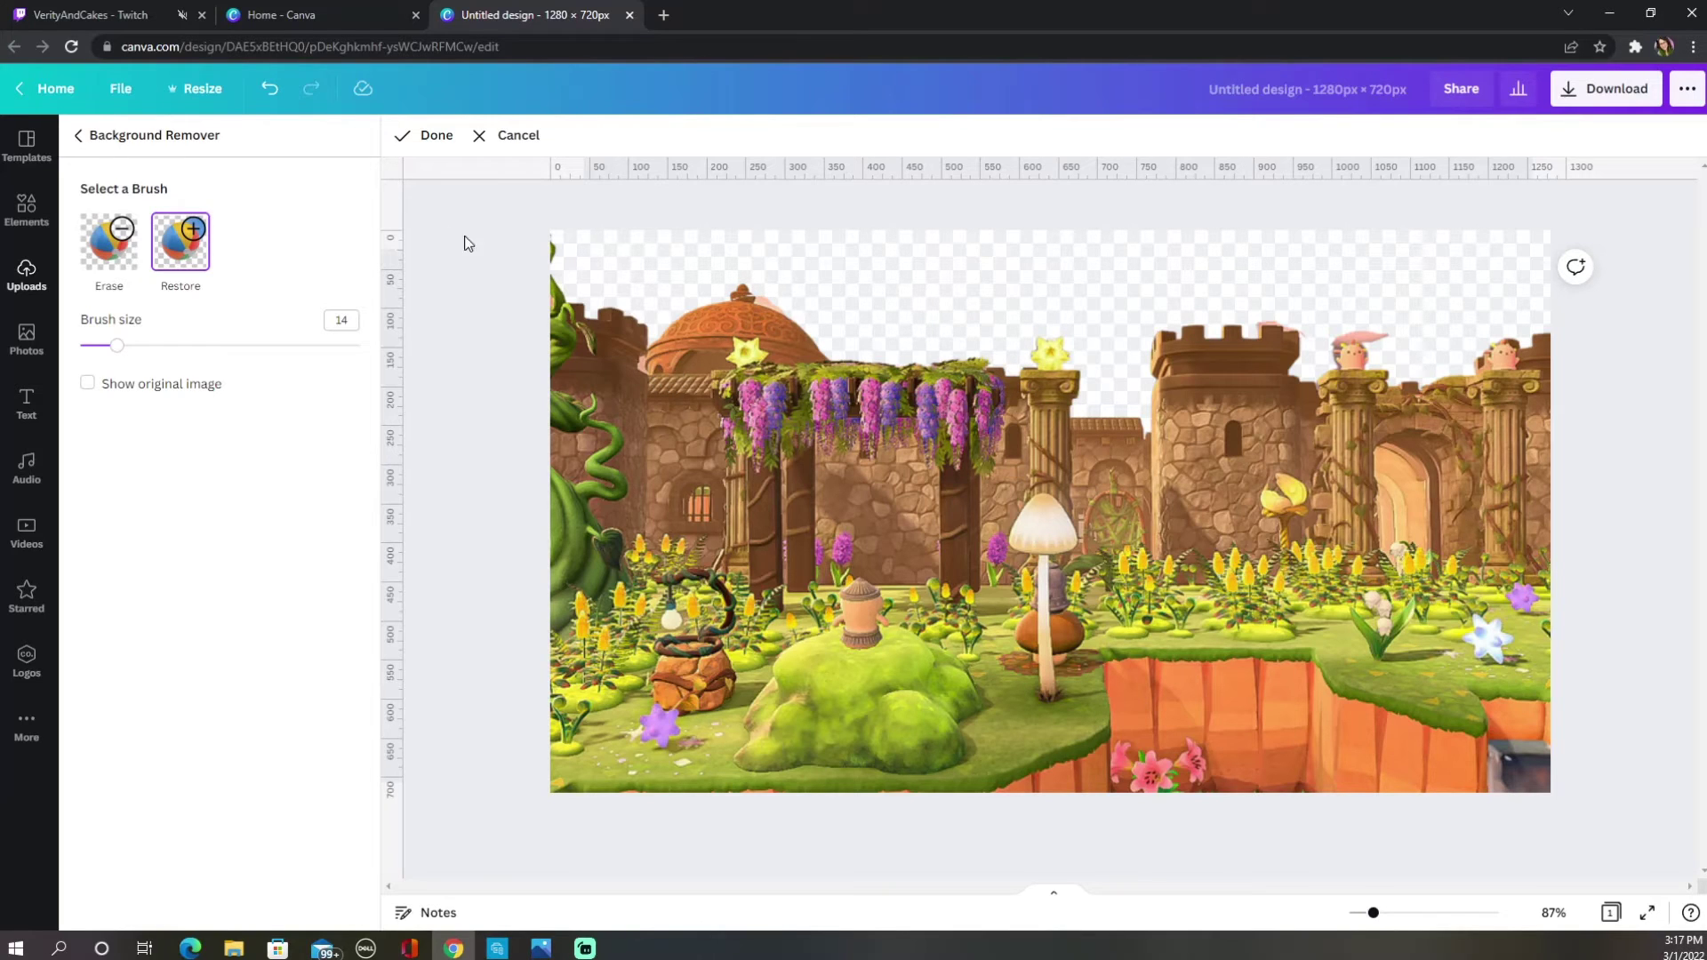
{"action": "left_click", "coordinate": [163, 257]}
{"action": "left_click", "coordinate": [109, 240]}
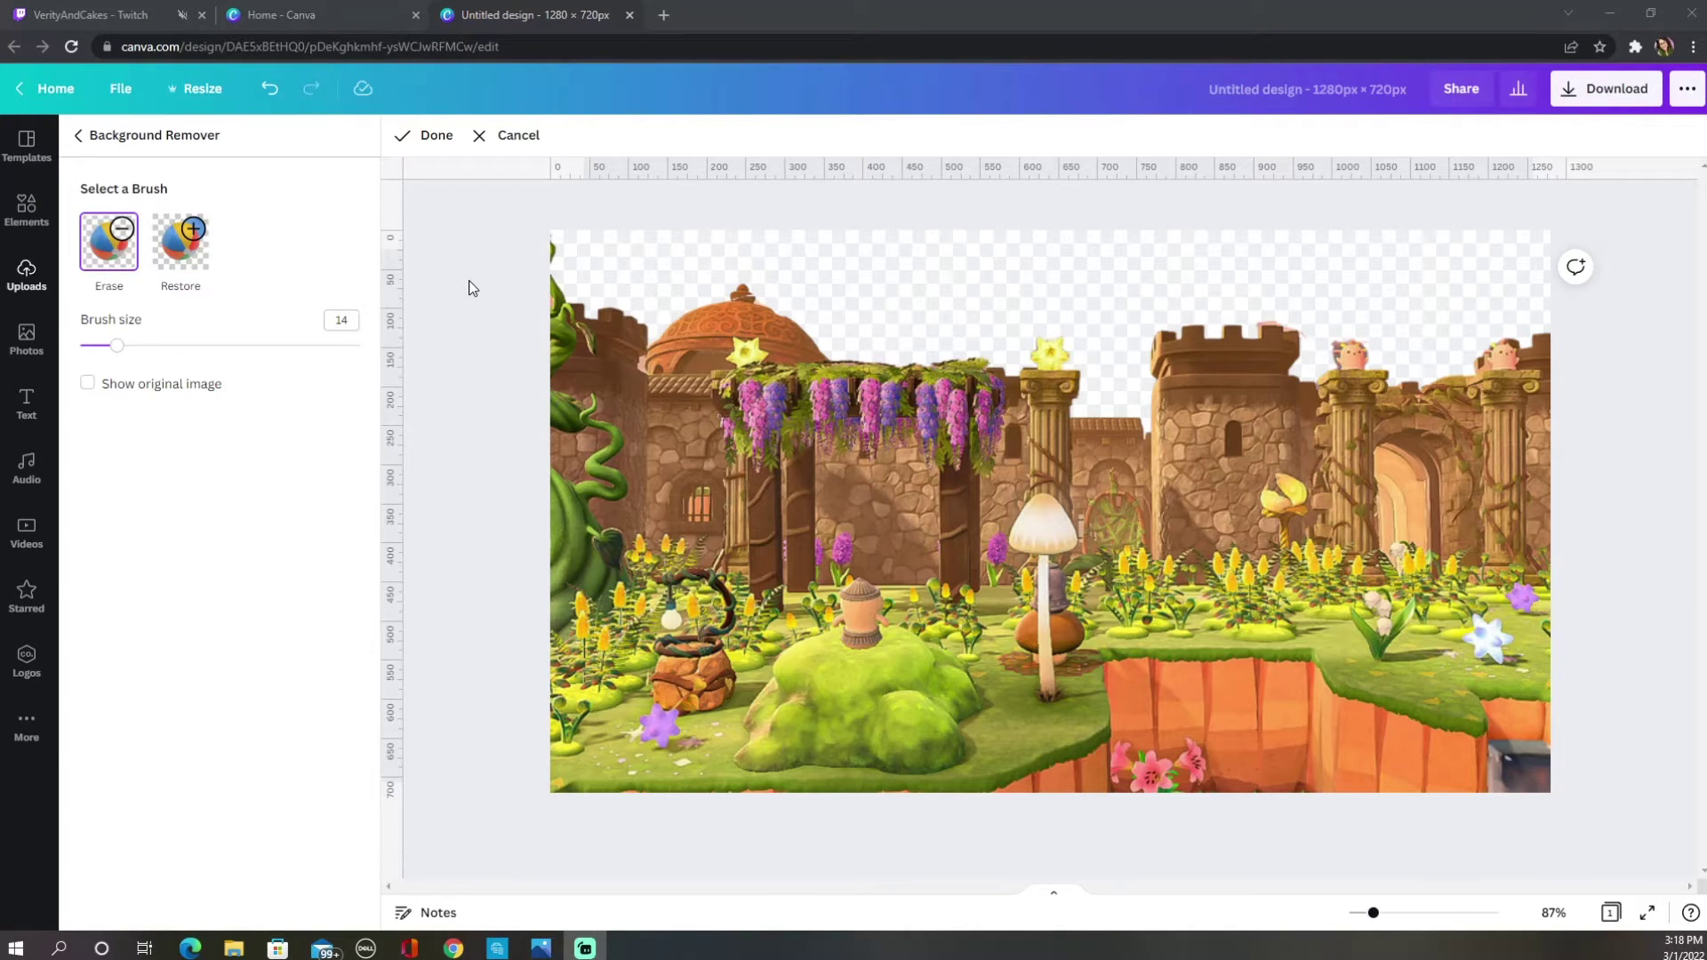
{"action": "left_click", "coordinate": [430, 139]}
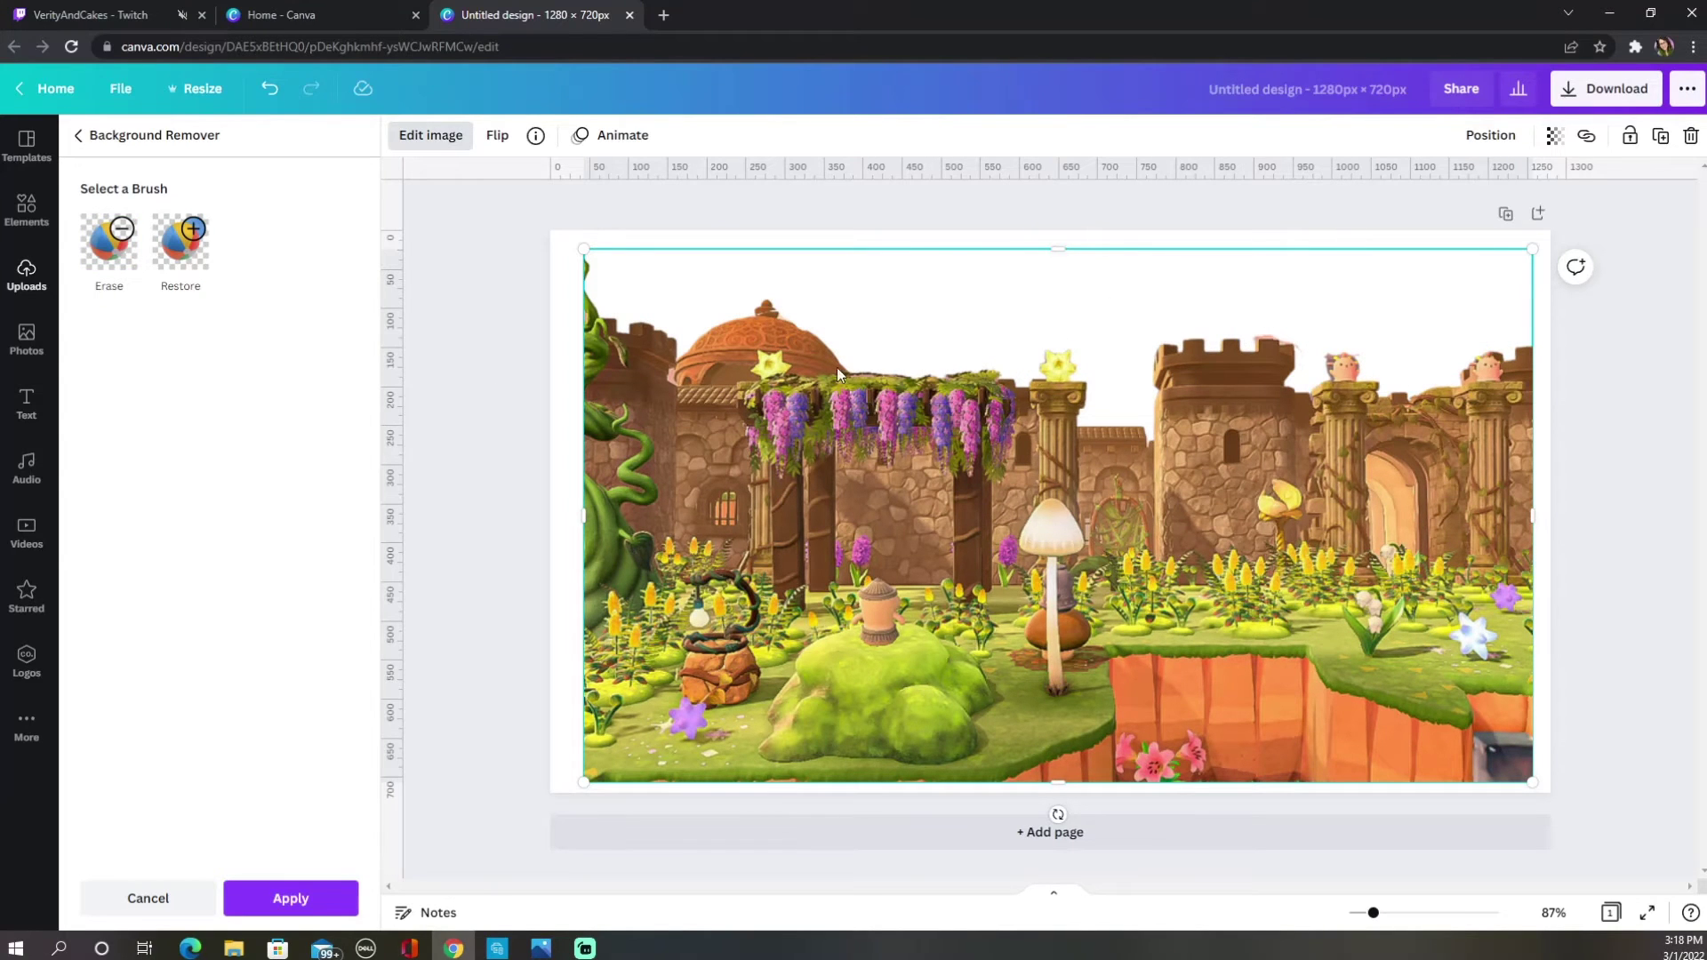
Search Photos for 'sky' and add the pink cloudy sky photo to the page.
{"action": "key", "text": "Escape"}
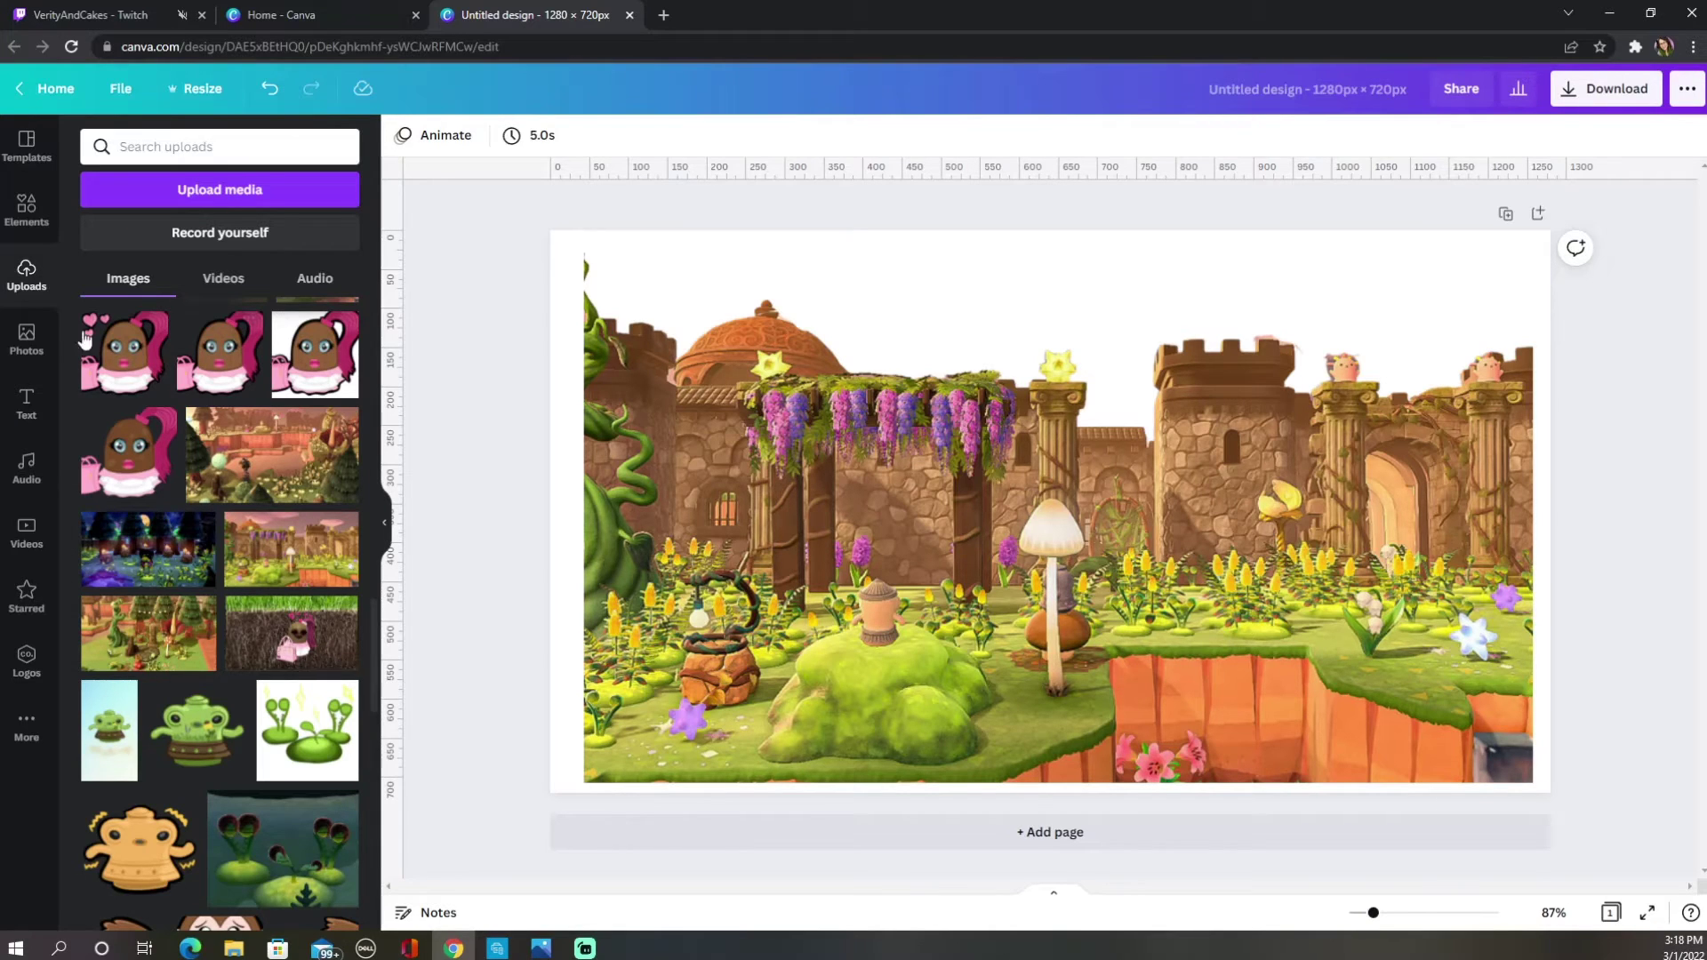
{"action": "left_click", "coordinate": [25, 339]}
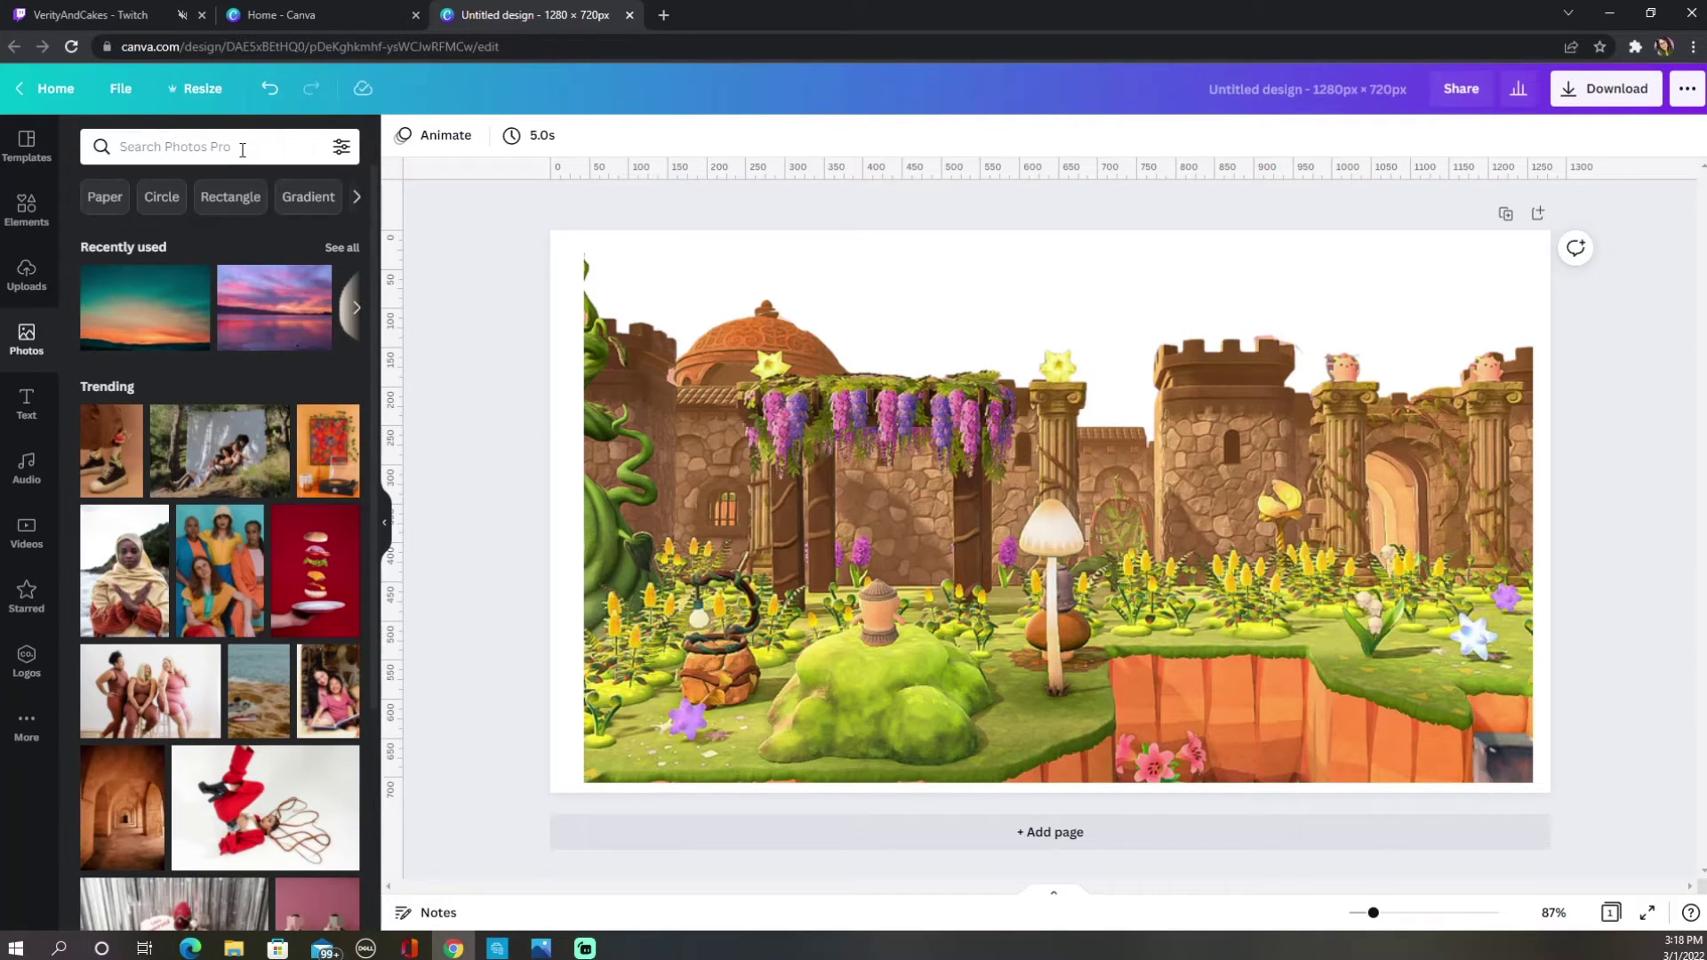
{"action": "type", "text": "sky"}
{"action": "key", "text": "Return"}
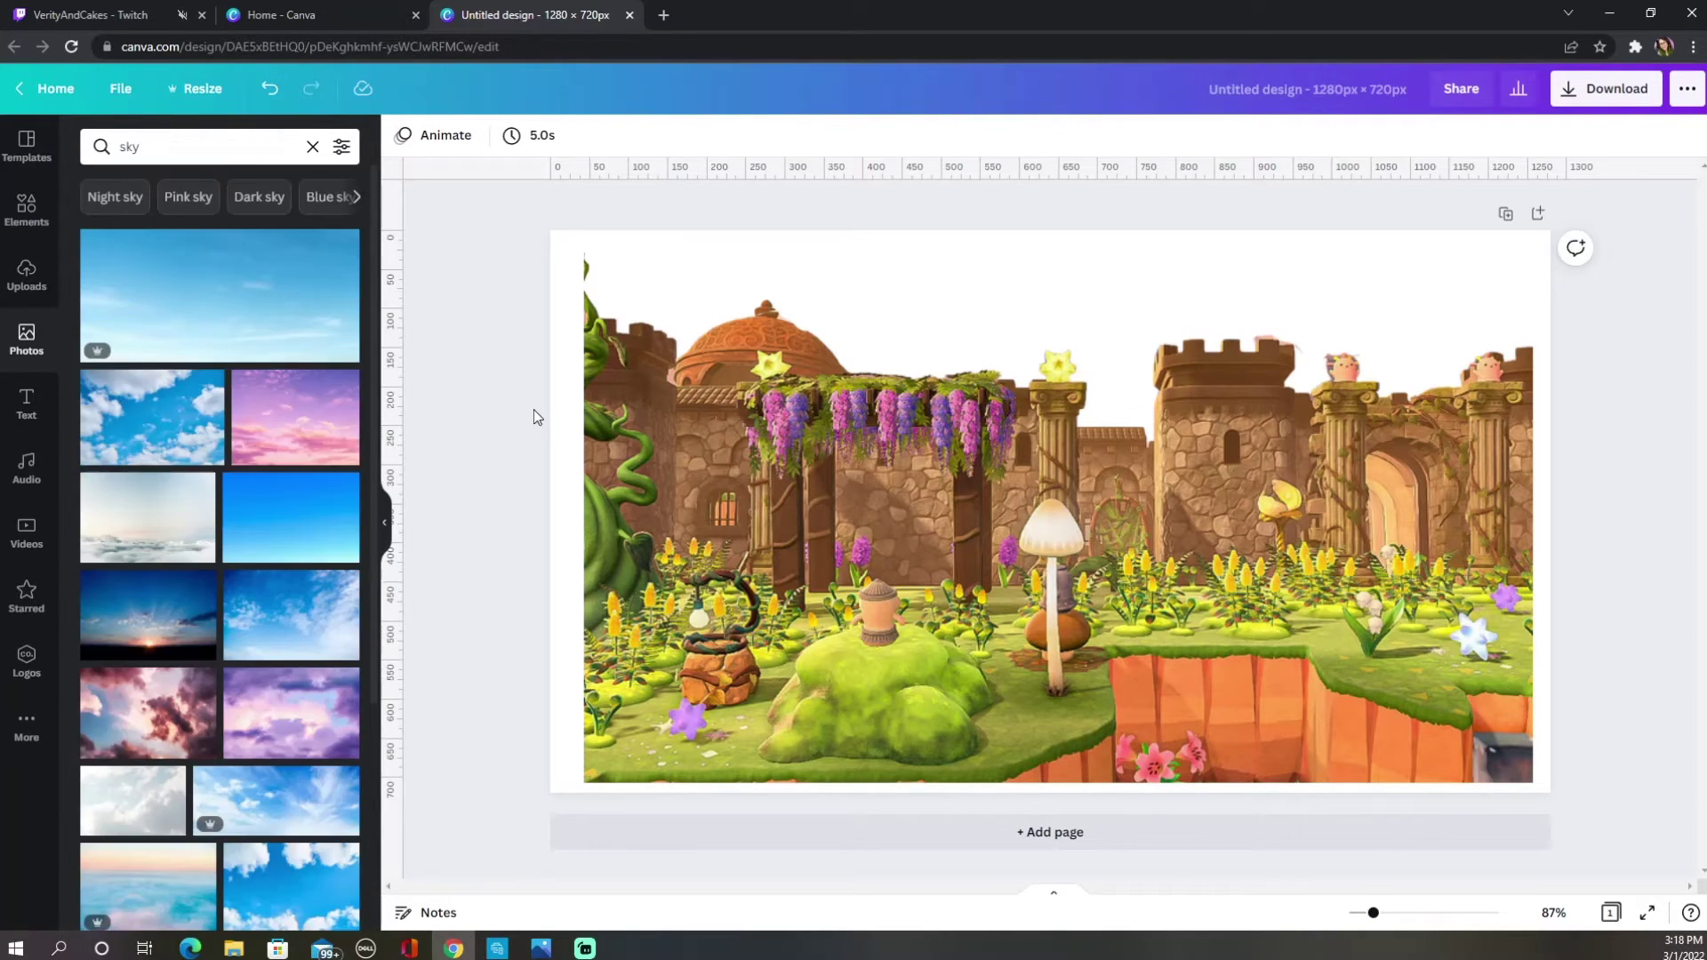
{"action": "left_click", "coordinate": [278, 424]}
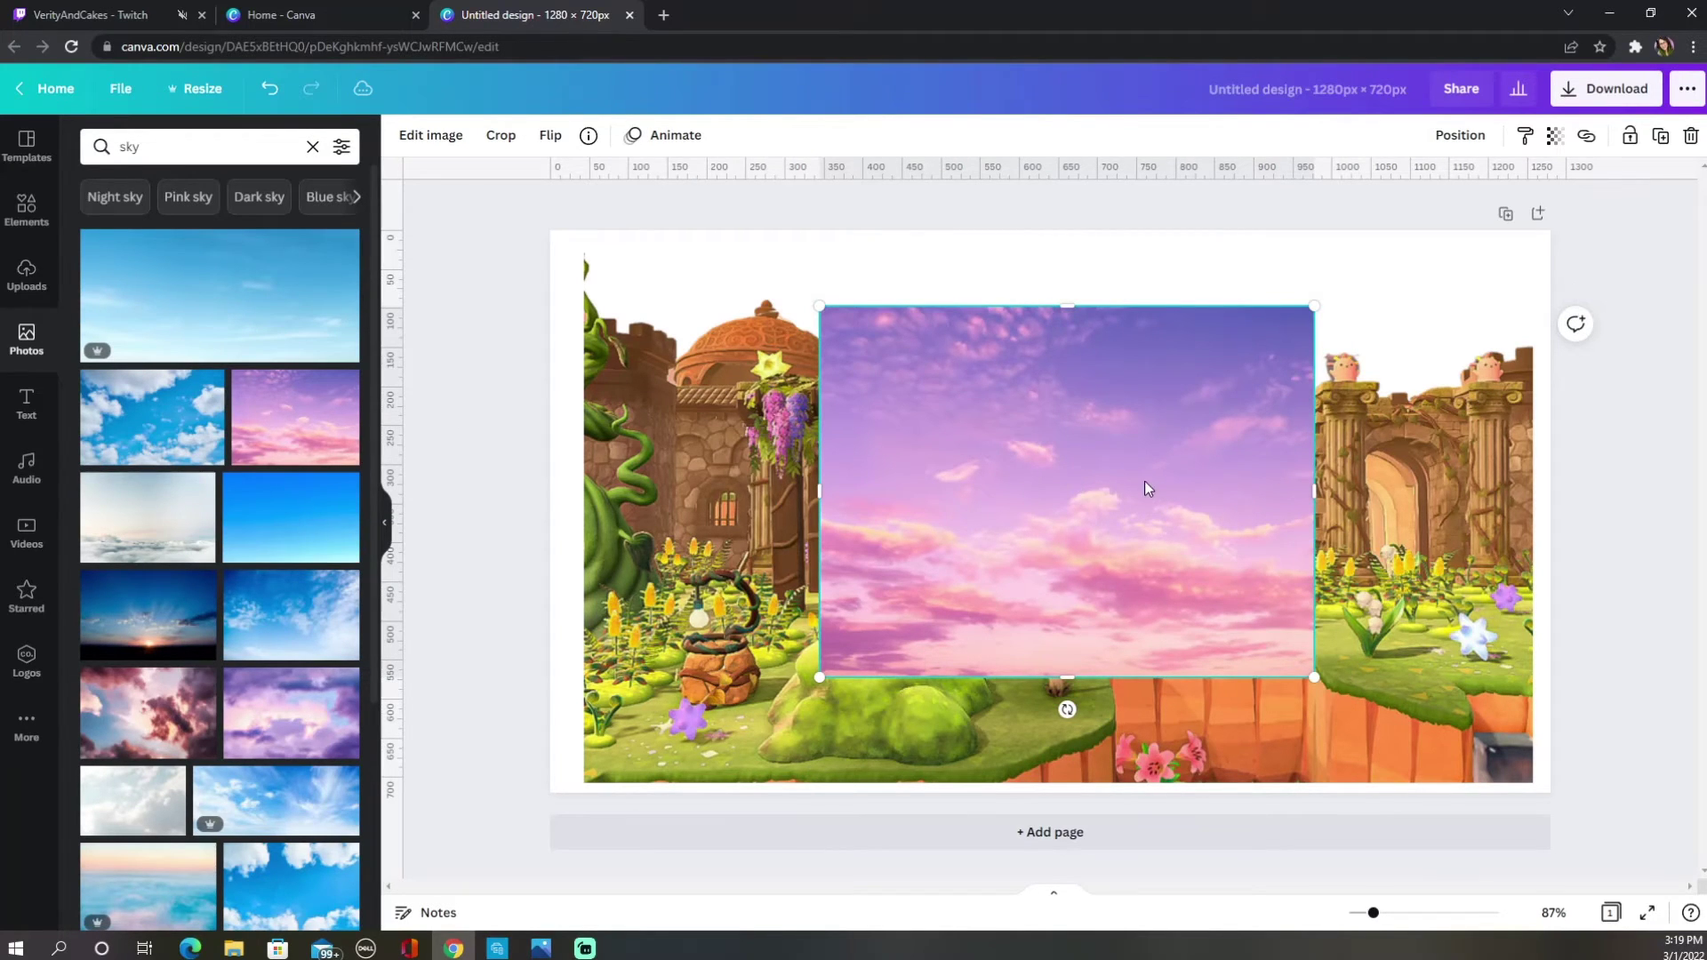
Move and enlarge the sky photo so it fills the whole page.
{"action": "left_click_drag", "start_coordinate": [1123, 471], "coordinate": [813, 371]}
{"action": "left_click_drag", "start_coordinate": [1003, 577], "coordinate": [1639, 894]}
{"action": "left_click_drag", "start_coordinate": [1380, 711], "coordinate": [1257, 371]}
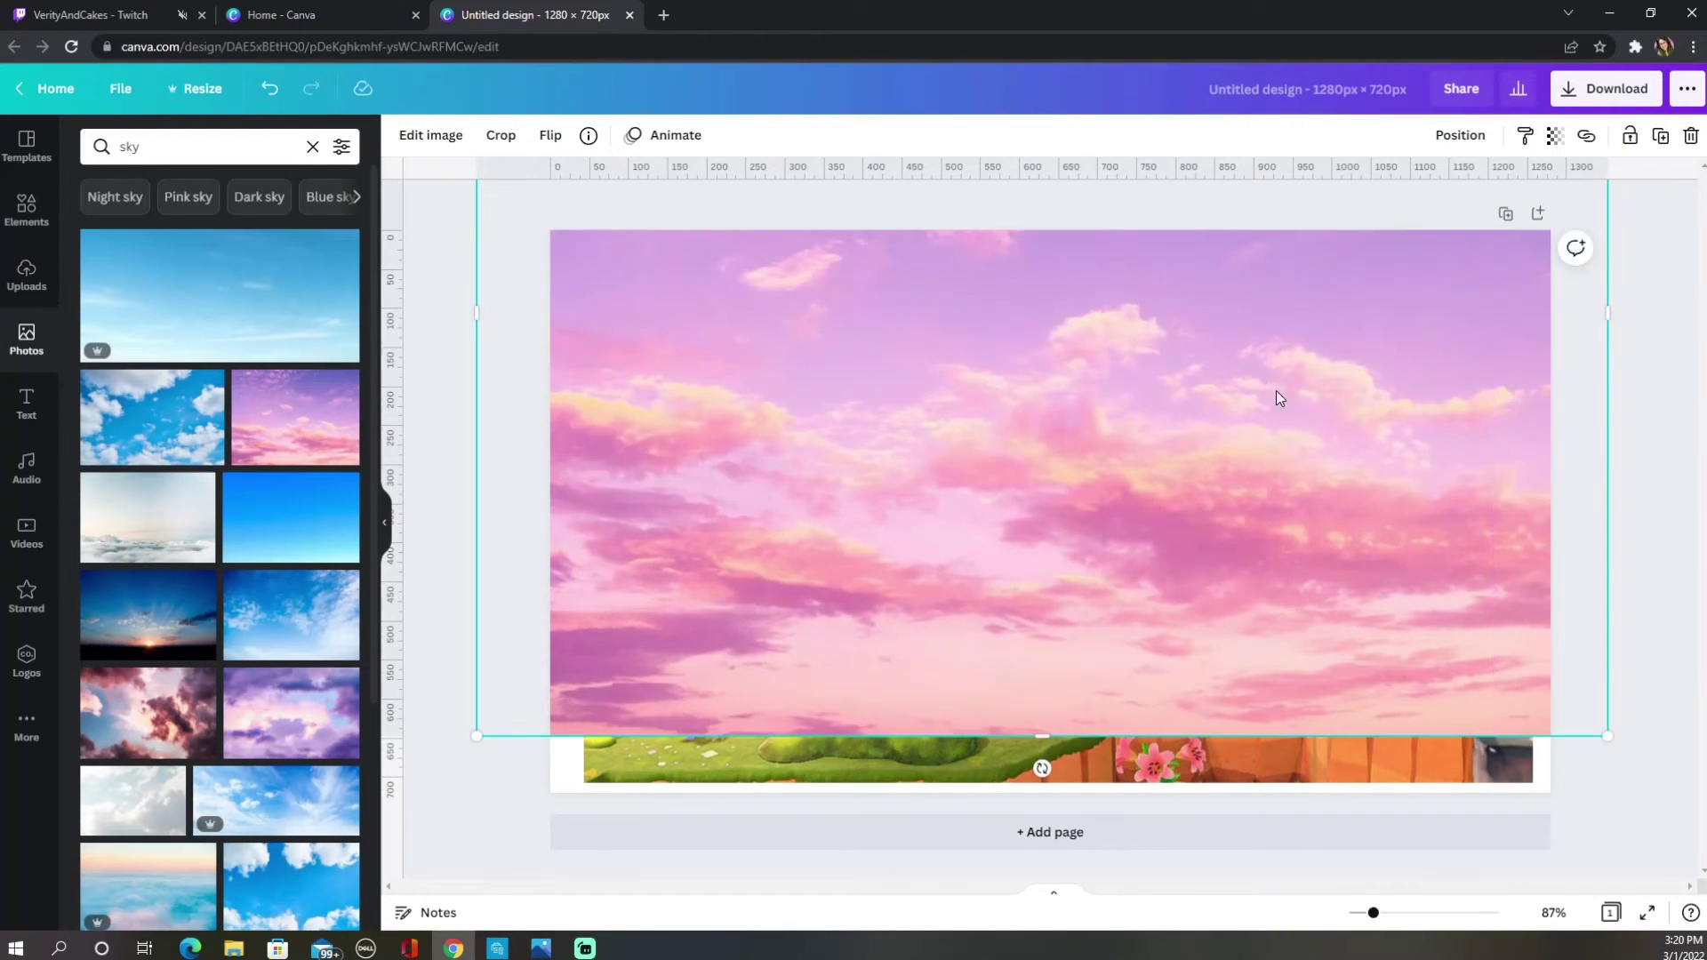
Send the sky photo backward so it sits behind the castle garden.
{"action": "left_click", "coordinate": [1455, 139]}
{"action": "left_click", "coordinate": [1360, 187]}
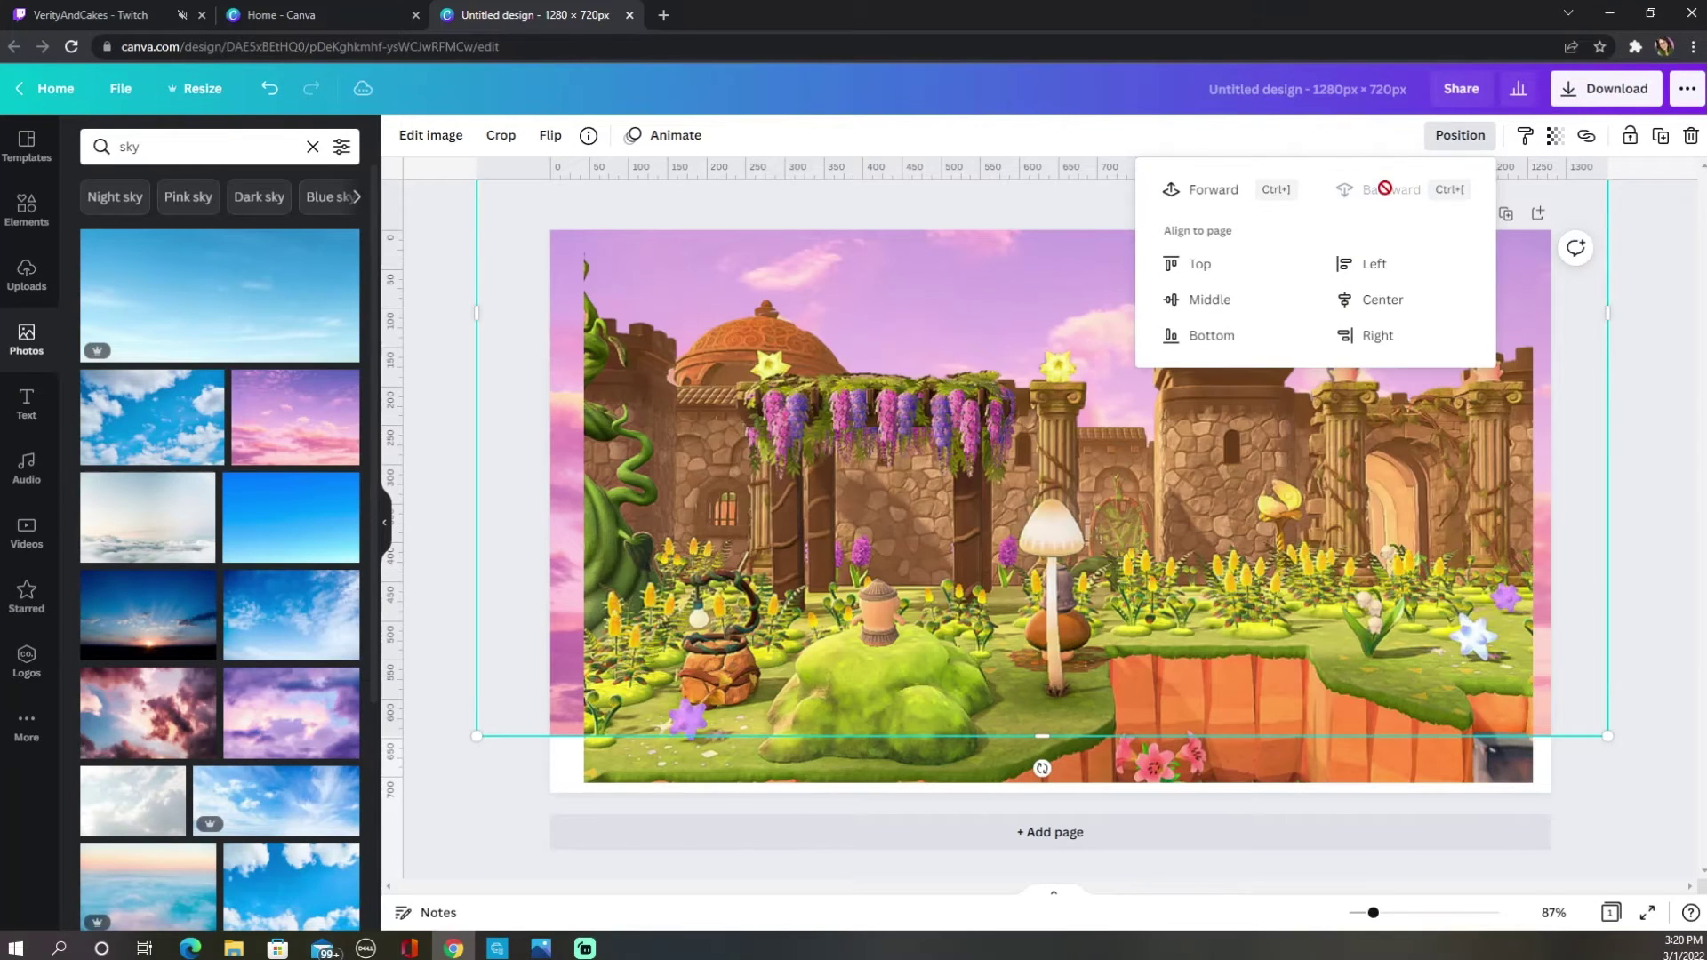
{"action": "left_click", "coordinate": [1058, 765]}
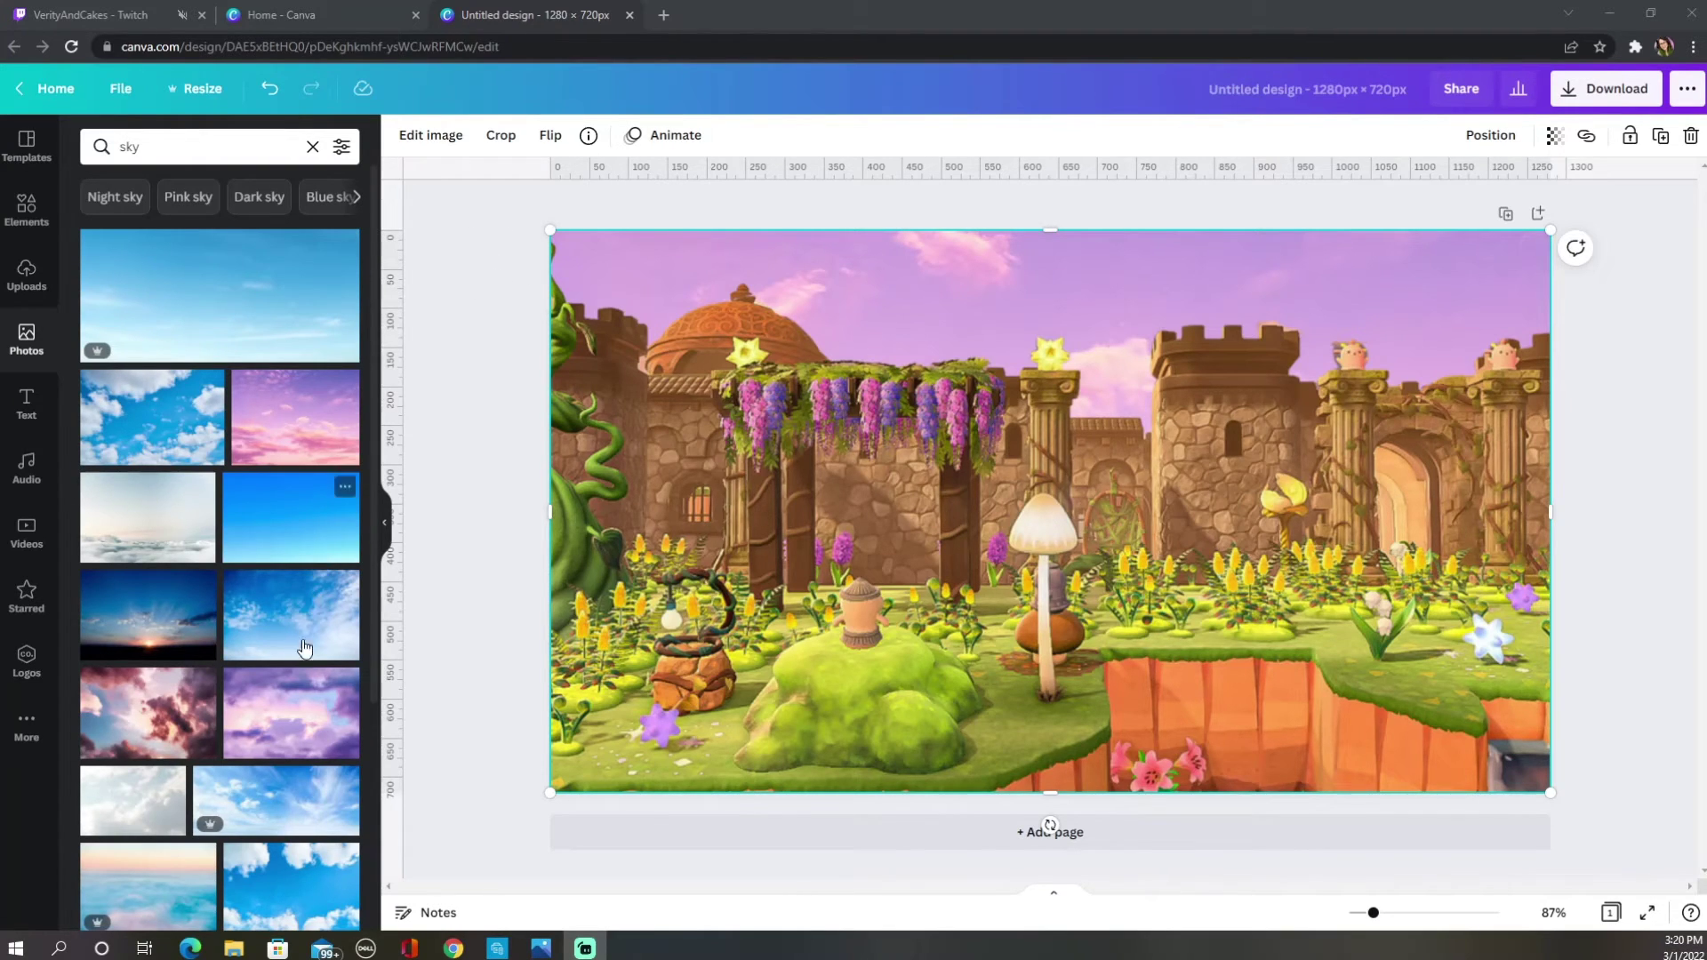
{"action": "scroll", "coordinate": [308, 637], "scroll_direction": "down", "scroll_amount": 15}
{"action": "scroll", "coordinate": [308, 638], "scroll_direction": "down", "scroll_amount": 1}
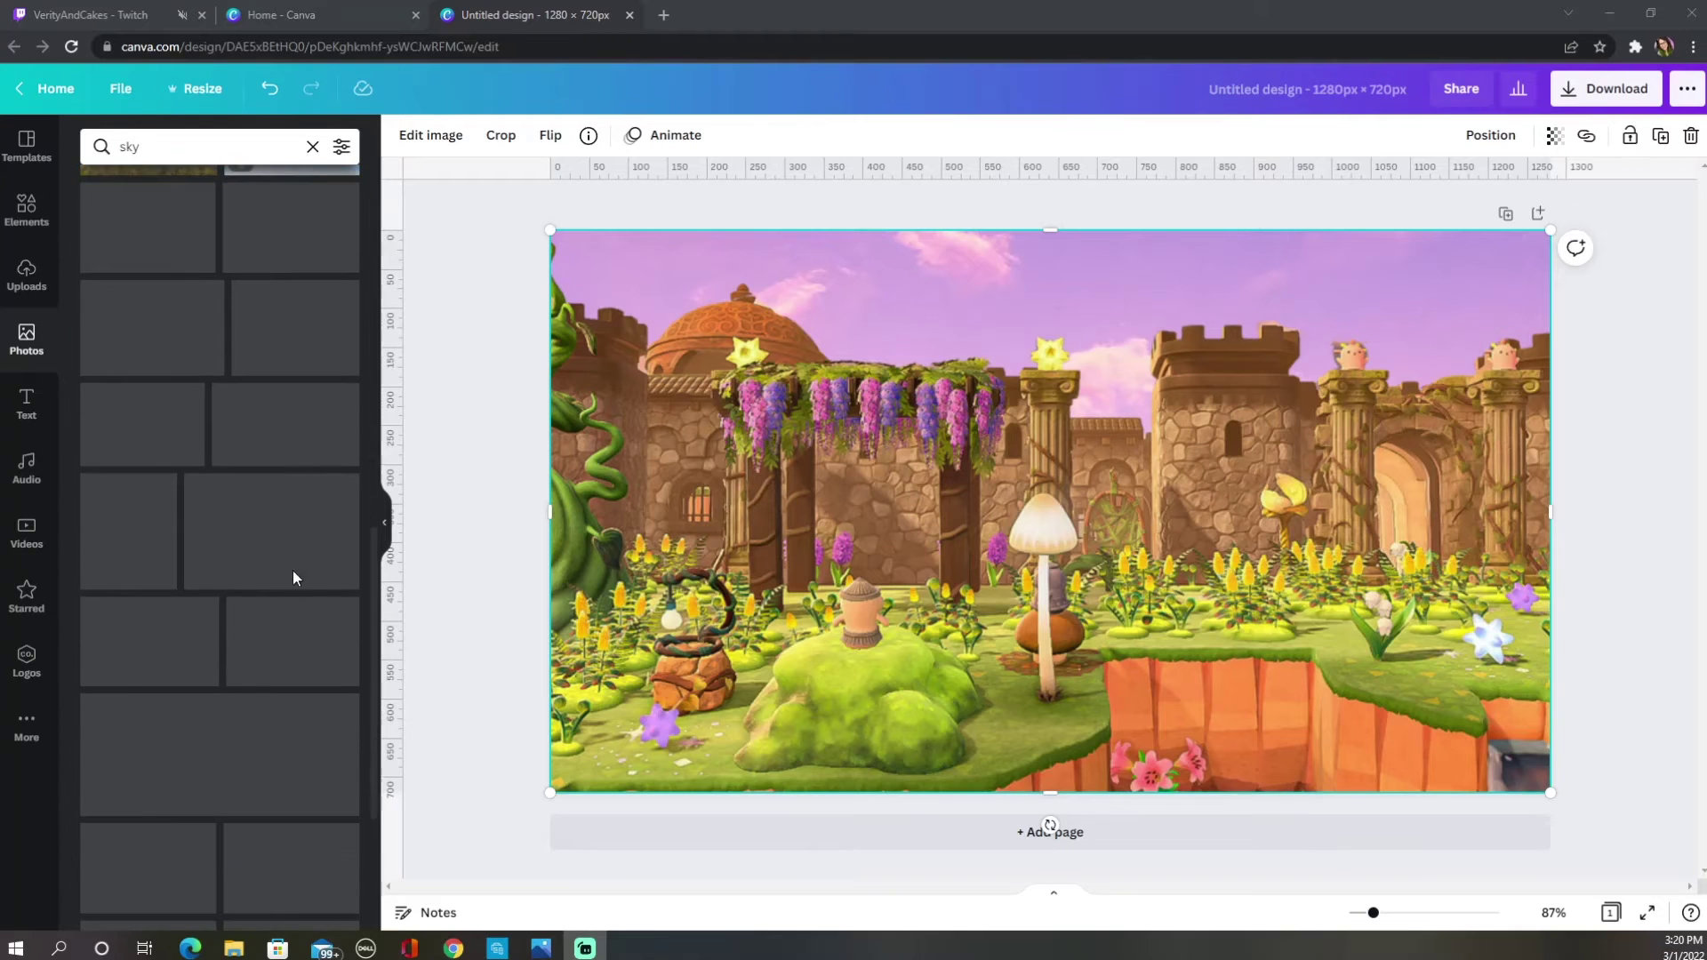